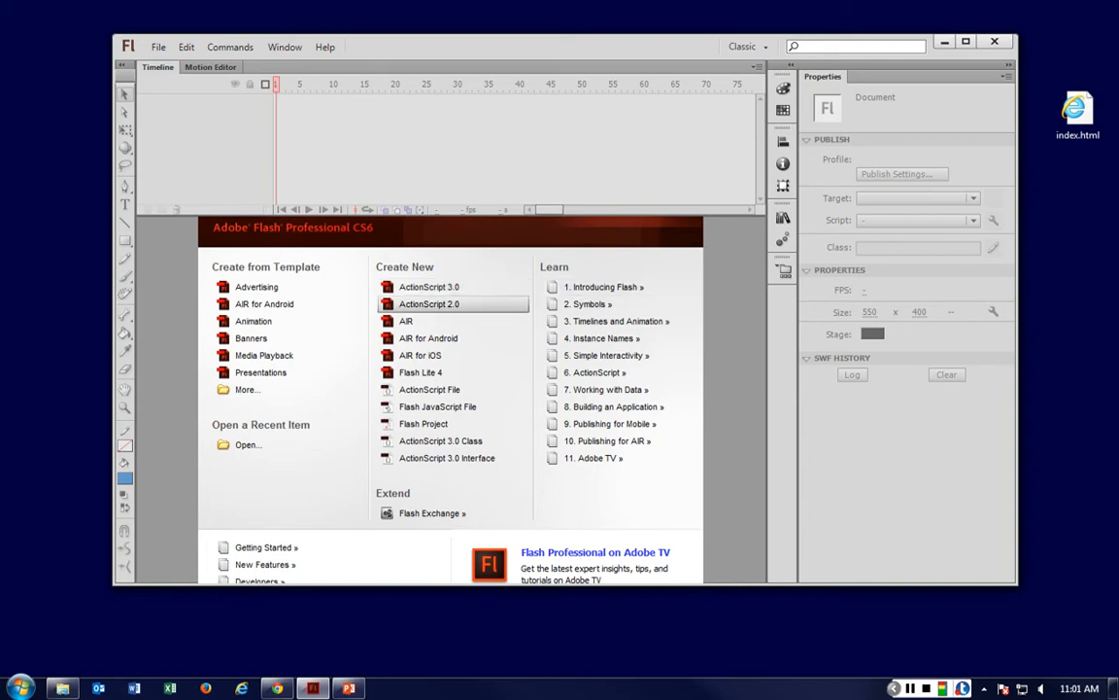
Create a new ActionScript 2.0 document and maximize the program window.
{"action": "left_click", "coordinate": [428, 304]}
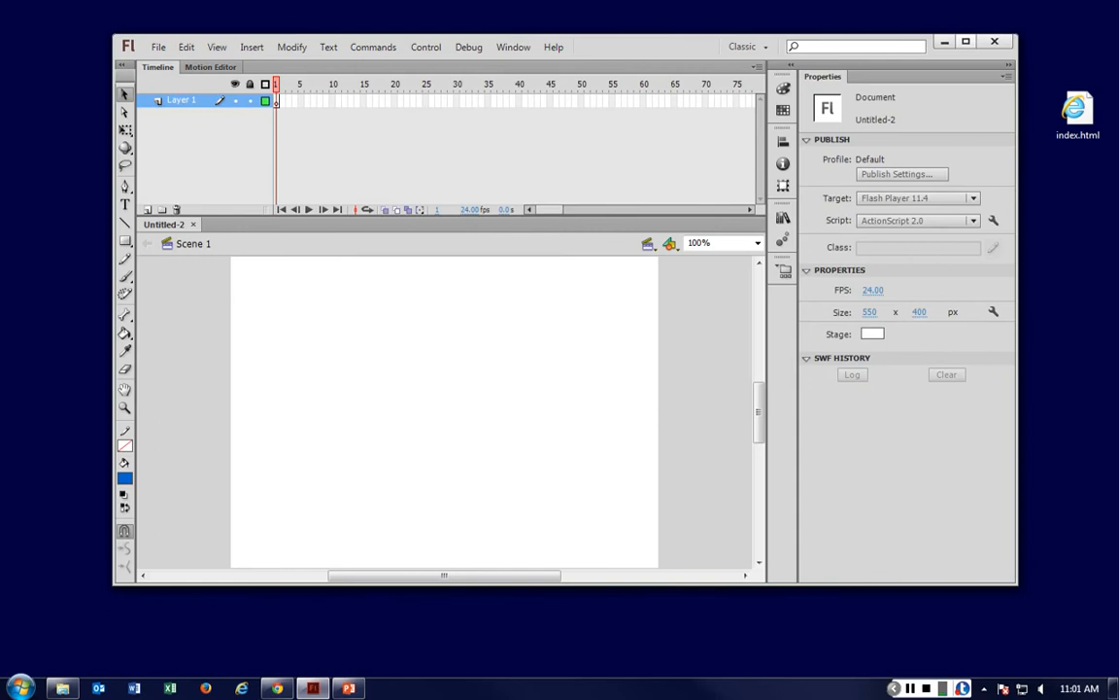
{"action": "left_click", "coordinate": [966, 42]}
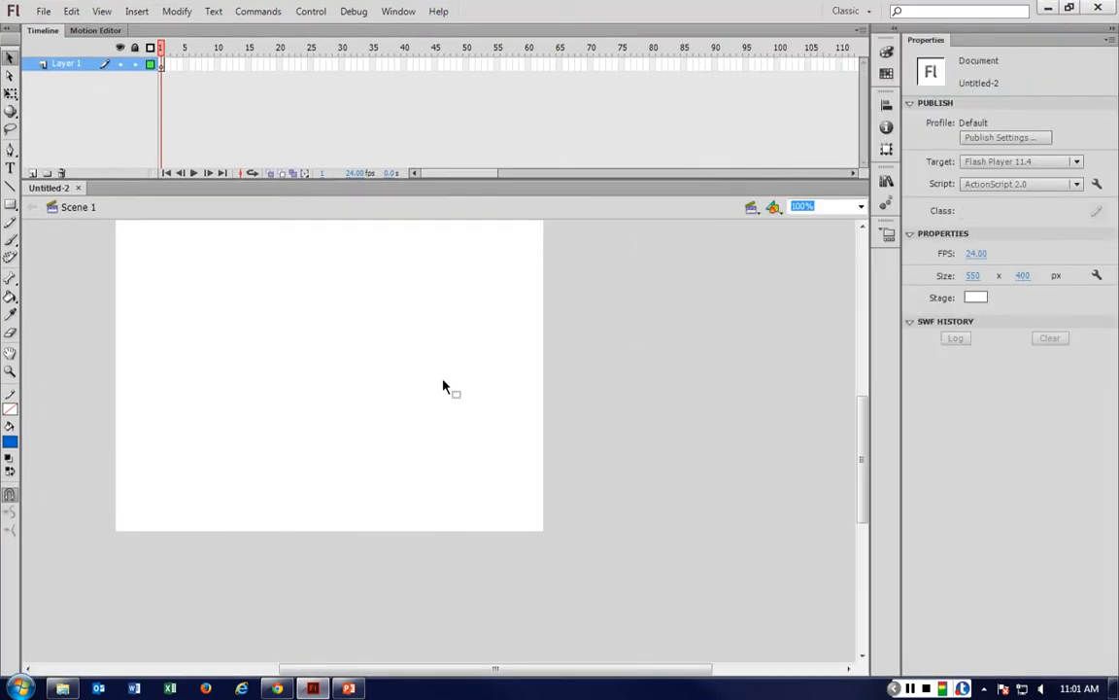
{"action": "scroll", "coordinate": [443, 387], "scroll_direction": "up", "scroll_amount": 3}
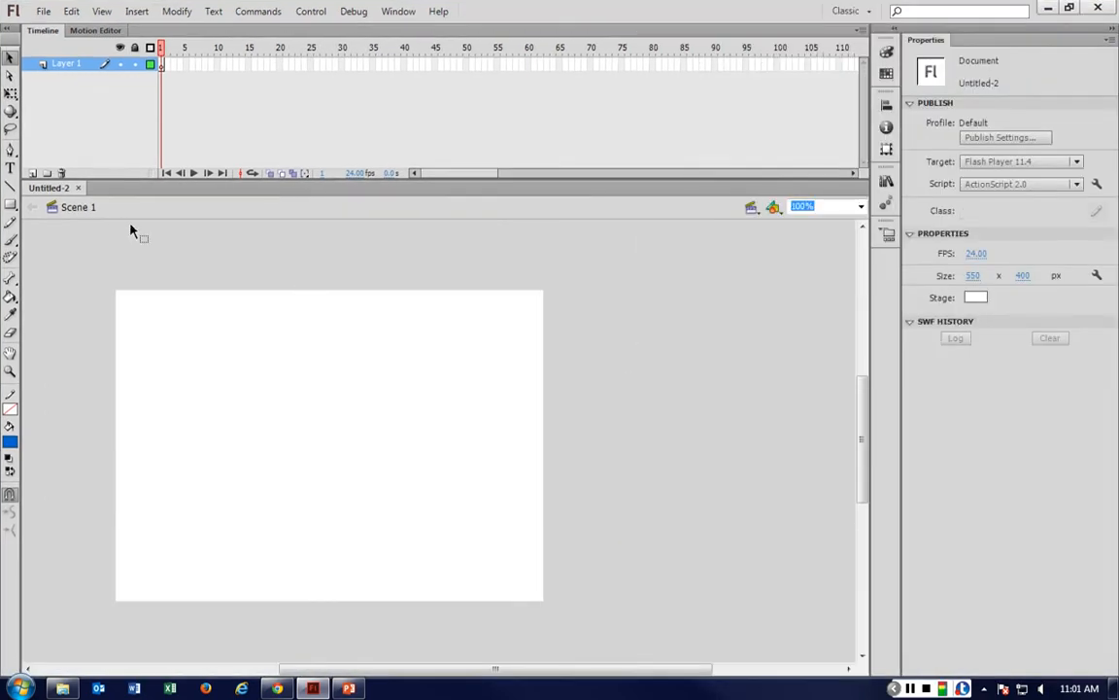
Draw a blue circle about 80 px across on the stage with the Oval tool.
{"action": "left_click", "coordinate": [9, 204]}
{"action": "left_click", "coordinate": [9, 204]}
{"action": "left_click", "coordinate": [80, 222]}
{"action": "left_click_drag", "start_coordinate": [192, 368], "coordinate": [334, 489]}
{"action": "key", "text": "v"}
{"action": "left_click", "coordinate": [277, 243]}
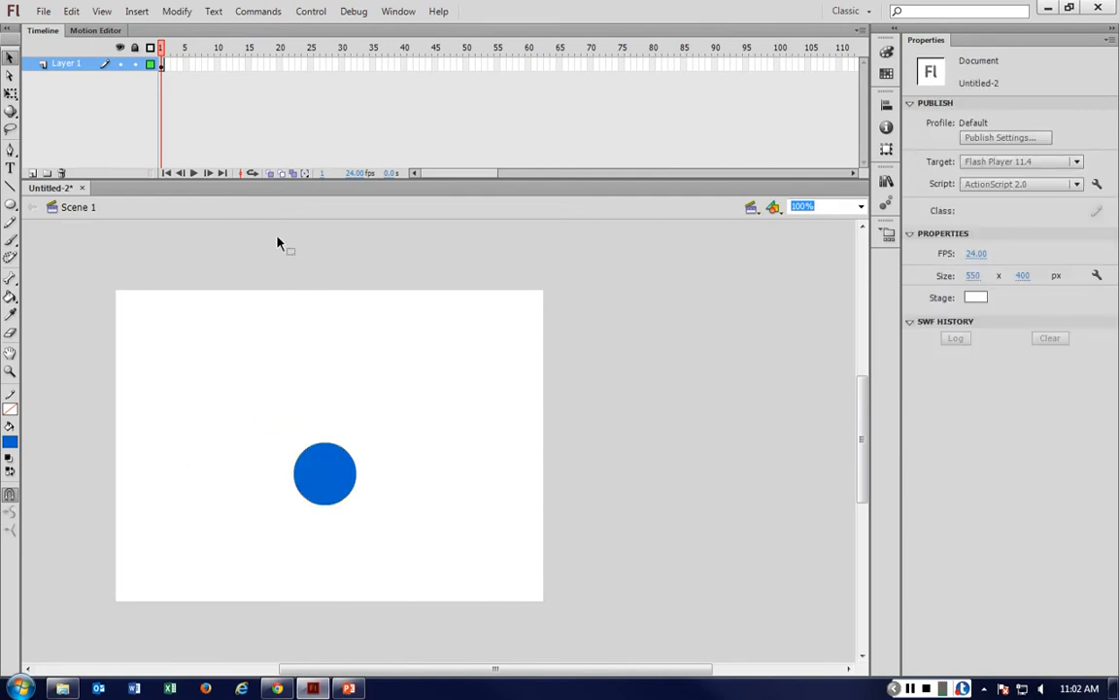
Rename the layer to button and move the blue circle slightly upward.
{"action": "double_click", "coordinate": [66, 63]}
{"action": "type", "text": "button"}
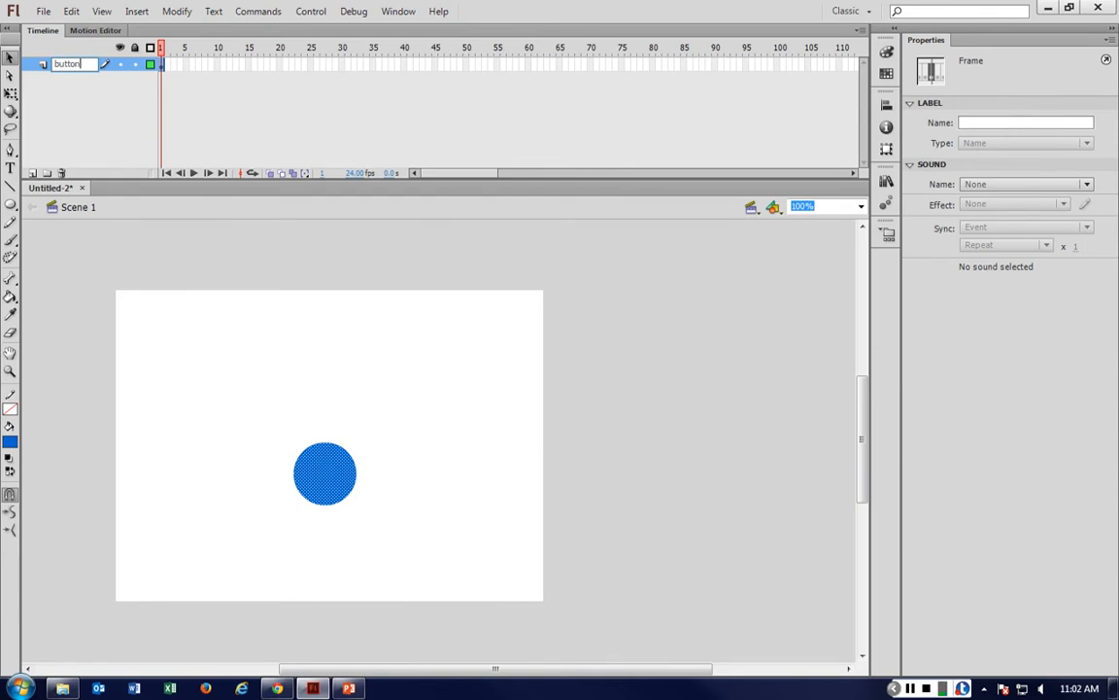
{"action": "left_click", "coordinate": [313, 370]}
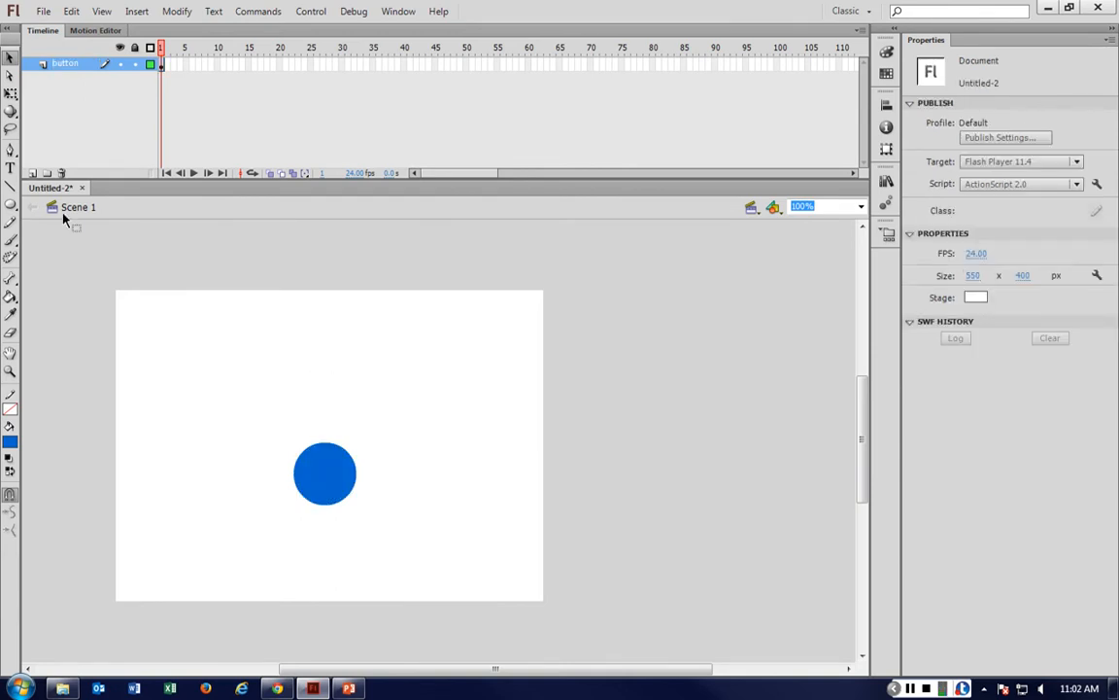
{"action": "left_click_drag", "start_coordinate": [316, 470], "coordinate": [307, 430]}
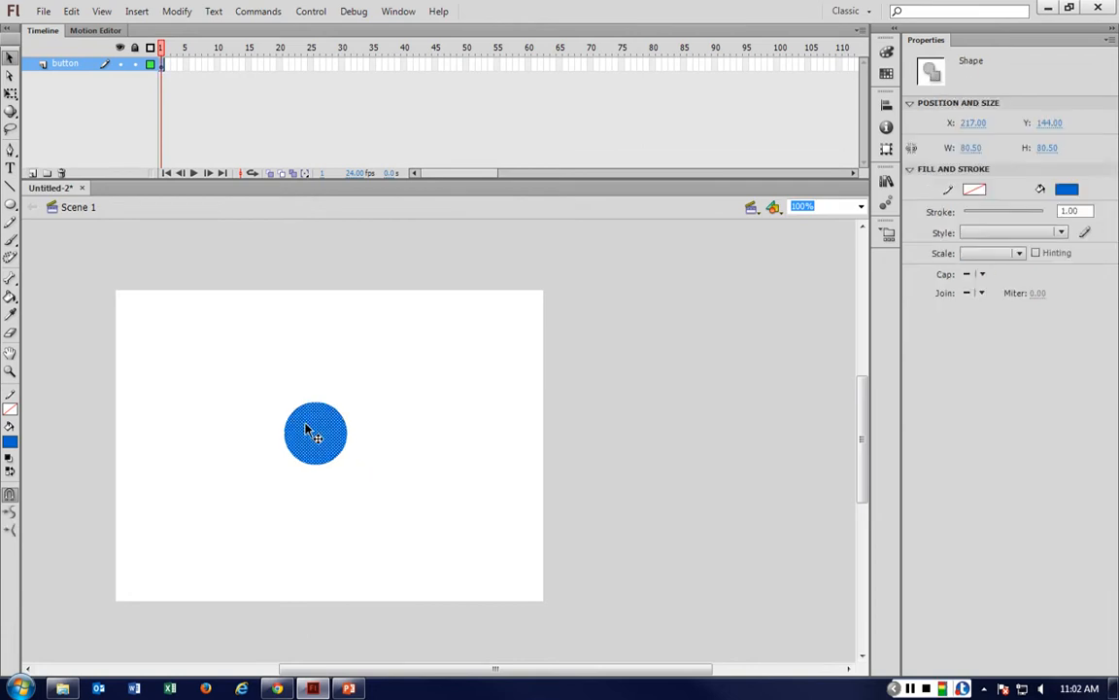
Add a new layer and name it circle.
{"action": "left_click", "coordinate": [32, 173]}
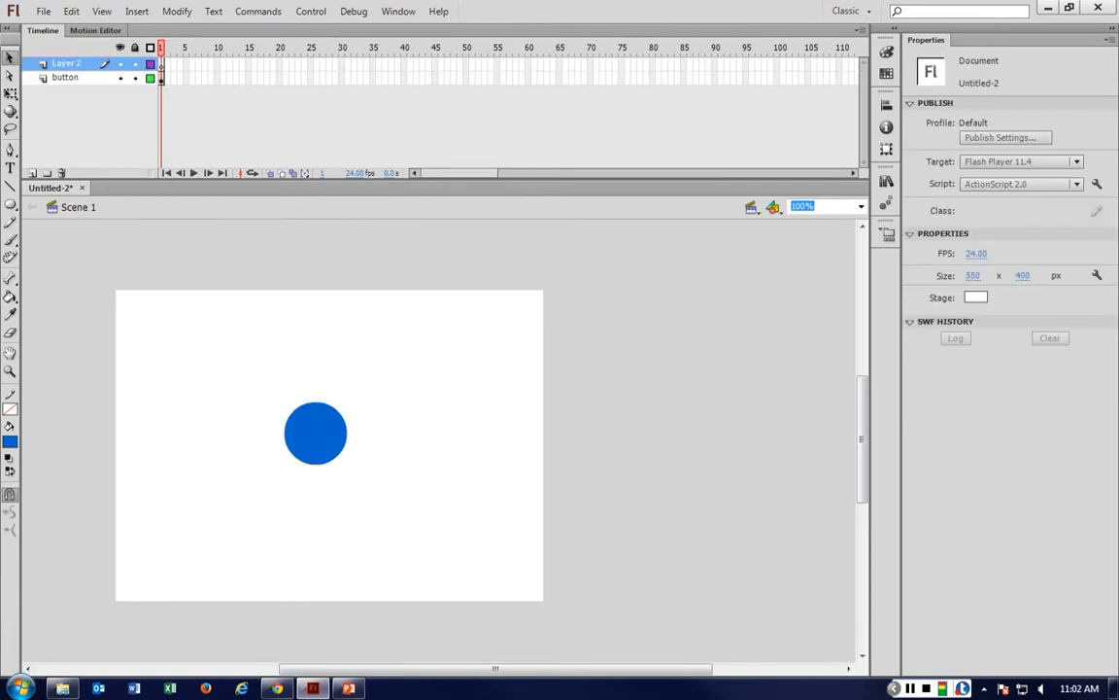
{"action": "double_click", "coordinate": [66, 63]}
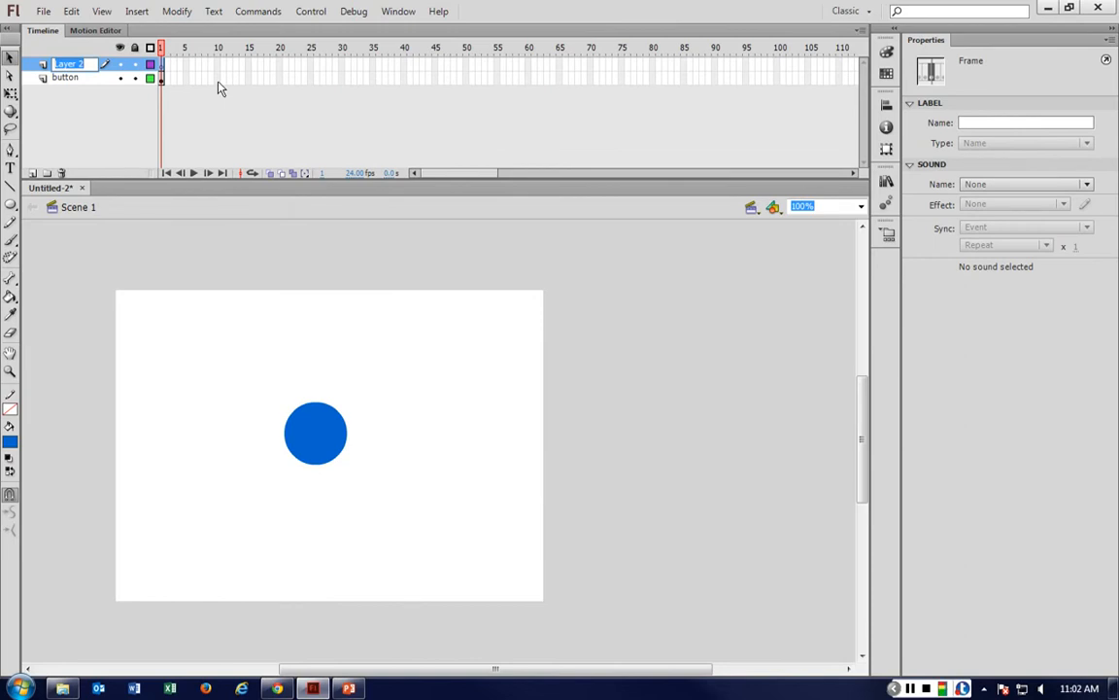
{"action": "type", "text": "circle"}
{"action": "key", "text": "Return"}
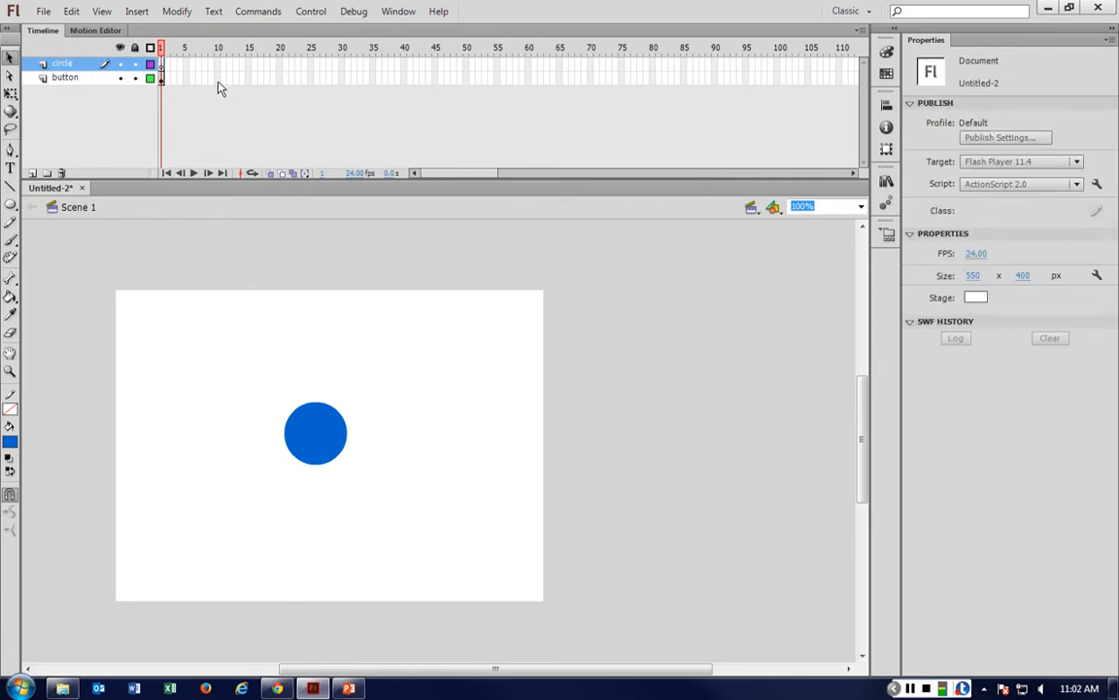
Insert a blank keyframe at frame 2 of the circle layer.
{"action": "right_click", "coordinate": [166, 63]}
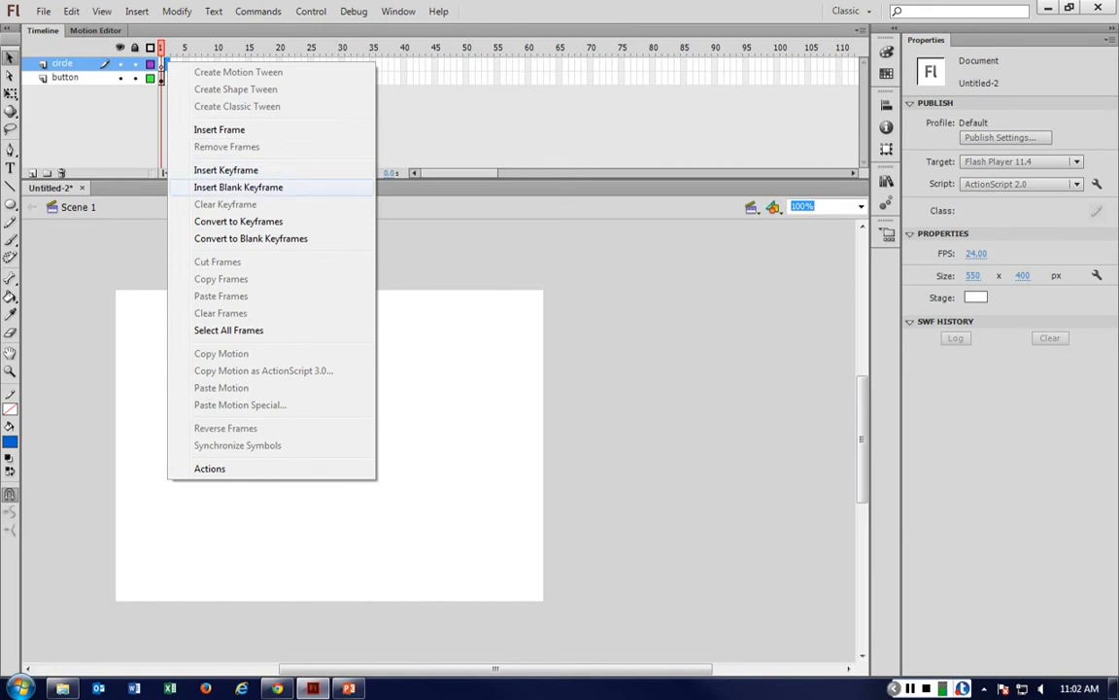
{"action": "left_click", "coordinate": [238, 187]}
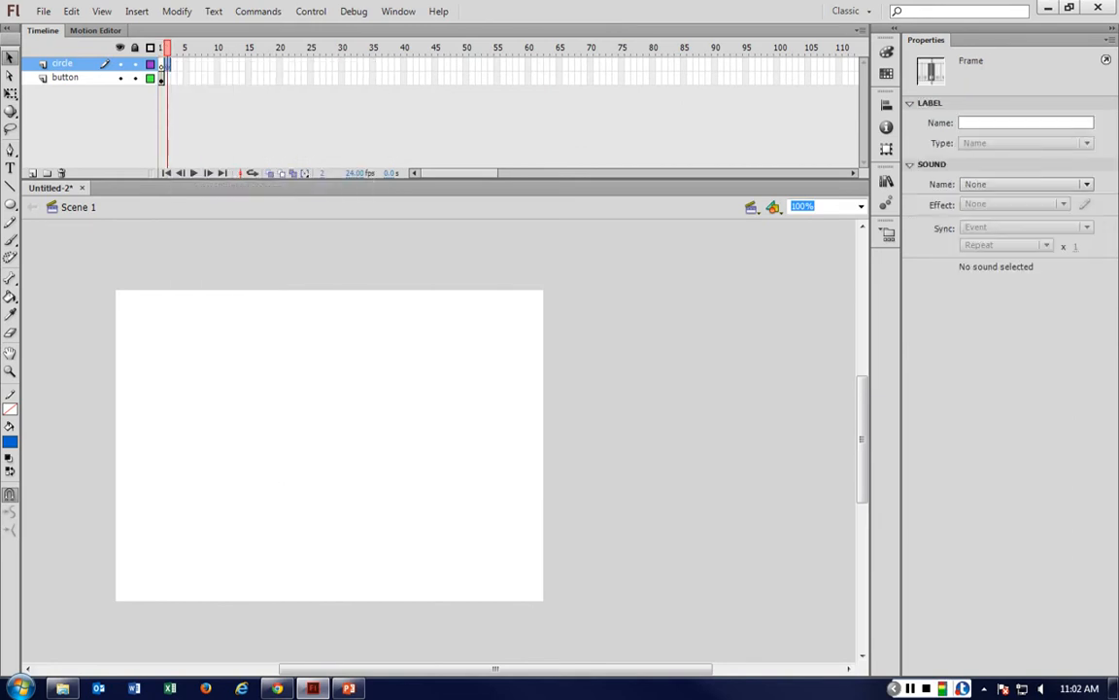
{"action": "left_click", "coordinate": [162, 65]}
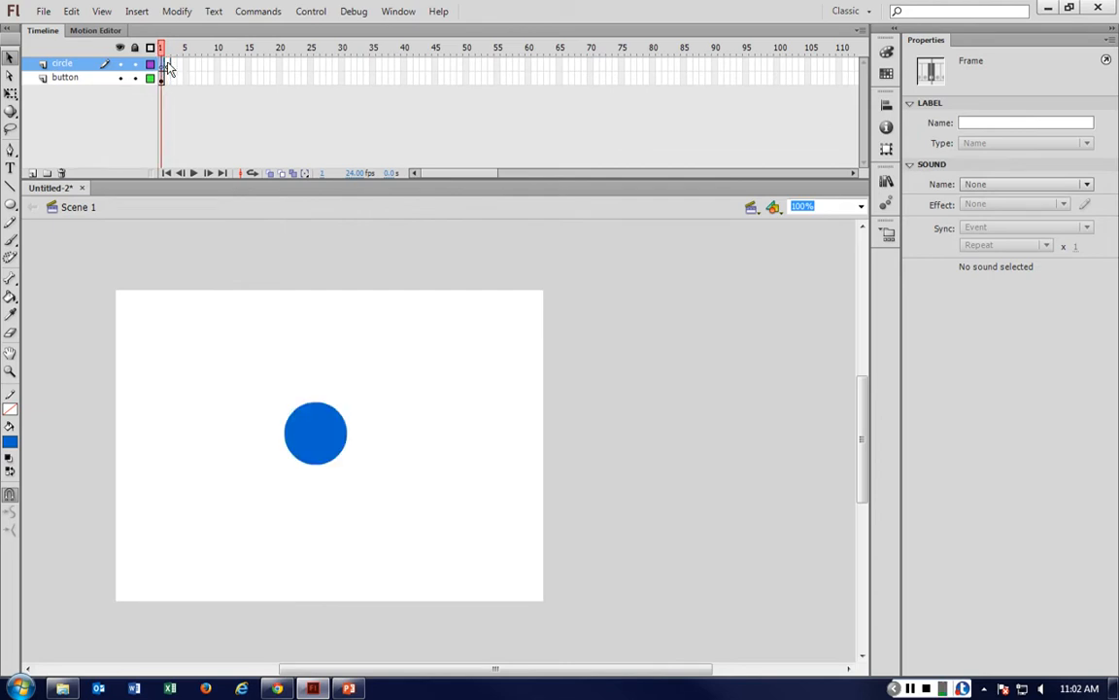
Set the fill colour to orange and draw a circle about 280 px wide on frame 2, centred on the stage.
{"action": "right_click", "coordinate": [166, 64]}
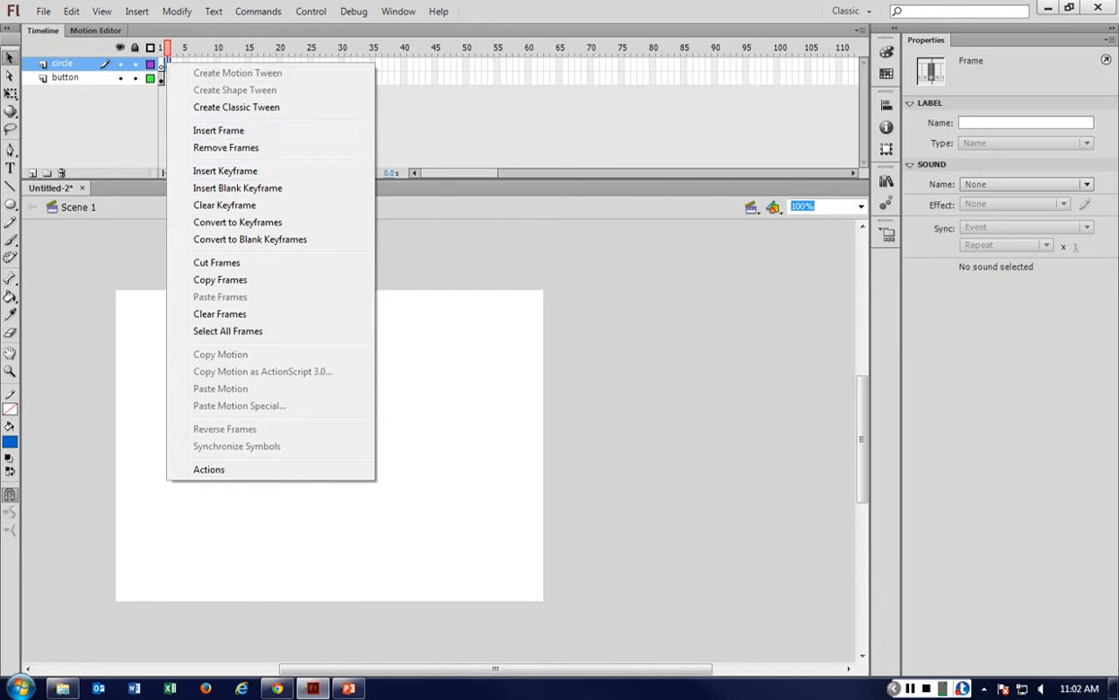
{"action": "left_click", "coordinate": [130, 218]}
{"action": "left_click", "coordinate": [12, 440]}
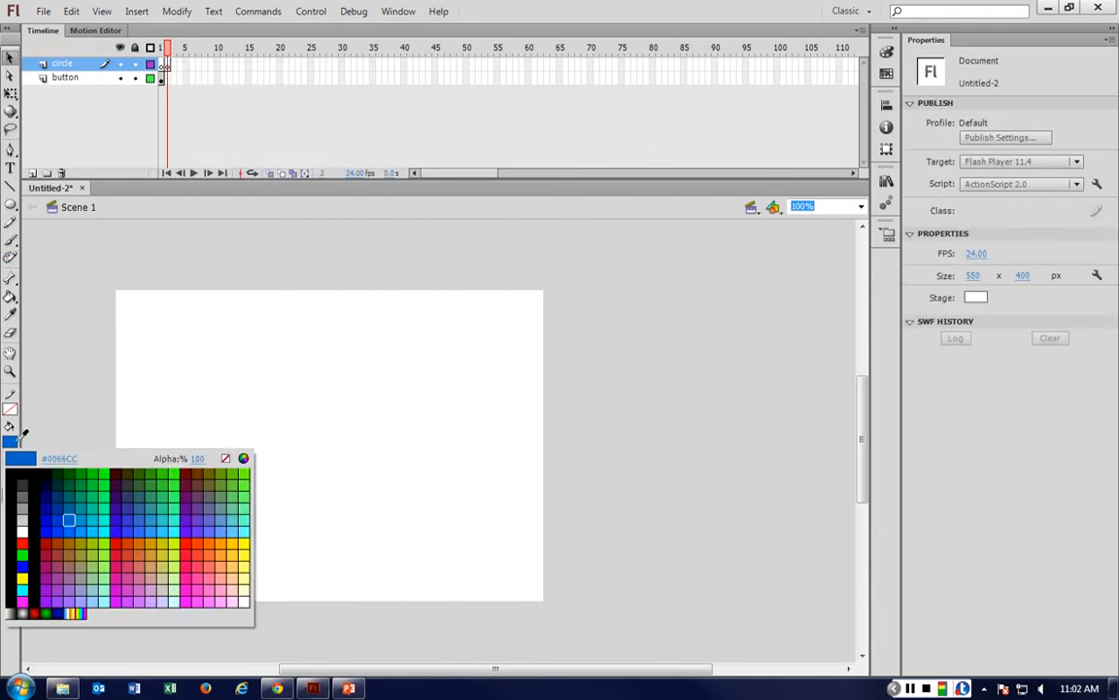
{"action": "left_click", "coordinate": [148, 542]}
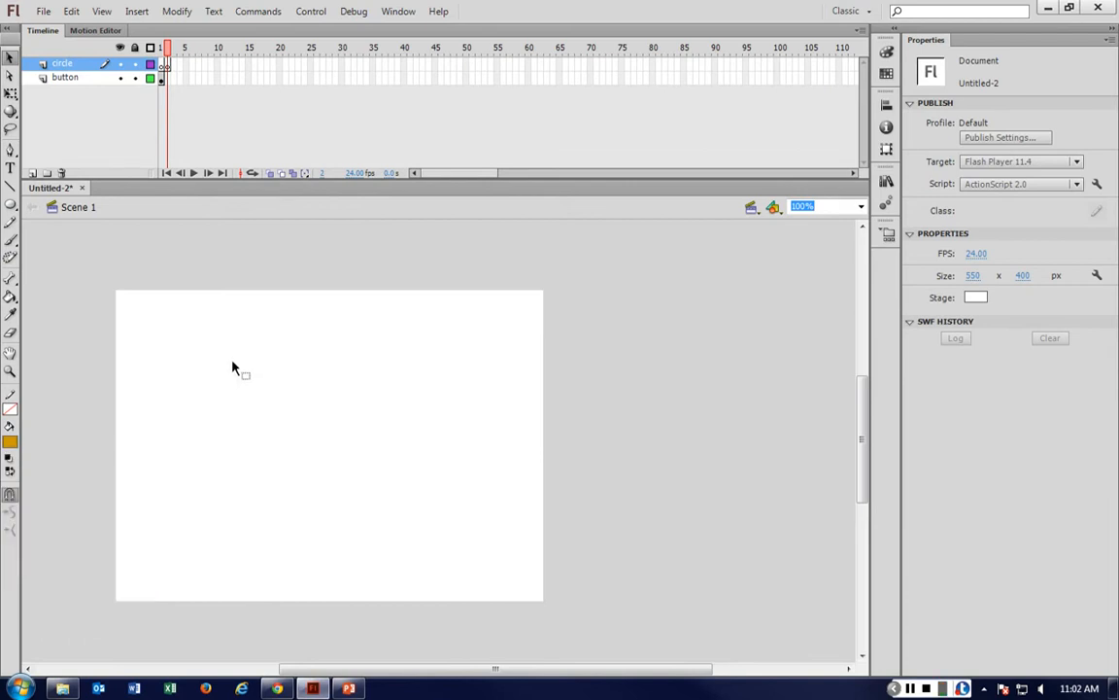
{"action": "left_click", "coordinate": [10, 202]}
{"action": "left_click_drag", "start_coordinate": [237, 320], "coordinate": [454, 543]}
{"action": "left_click", "coordinate": [9, 57]}
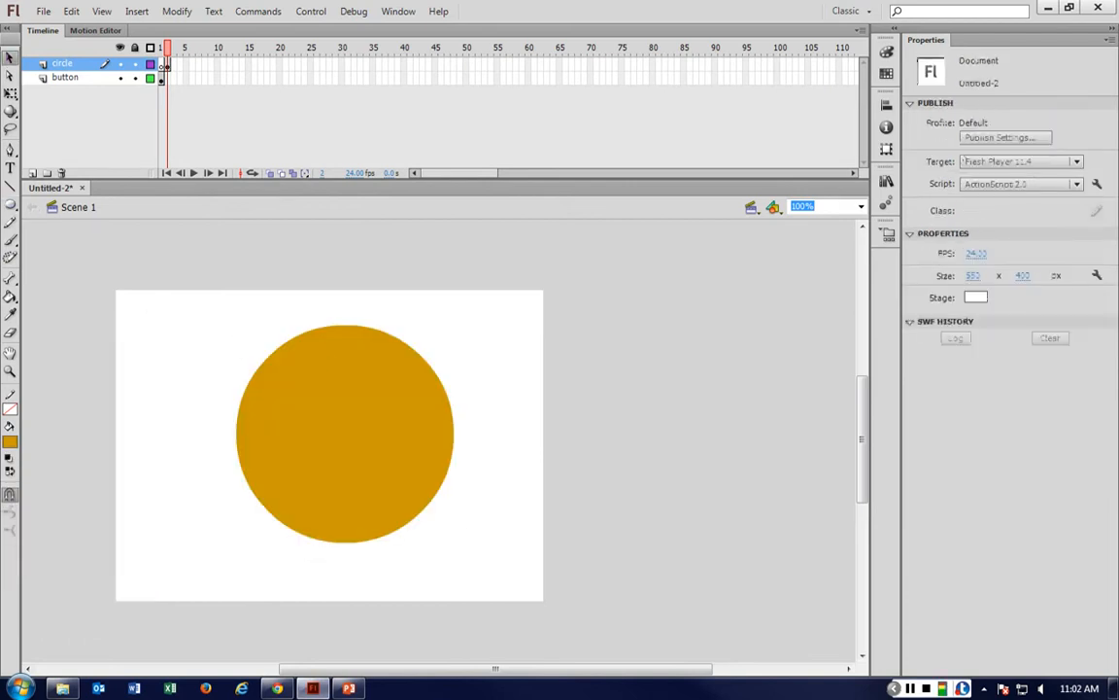
{"action": "left_click_drag", "start_coordinate": [353, 414], "coordinate": [337, 415]}
{"action": "left_click", "coordinate": [502, 391]}
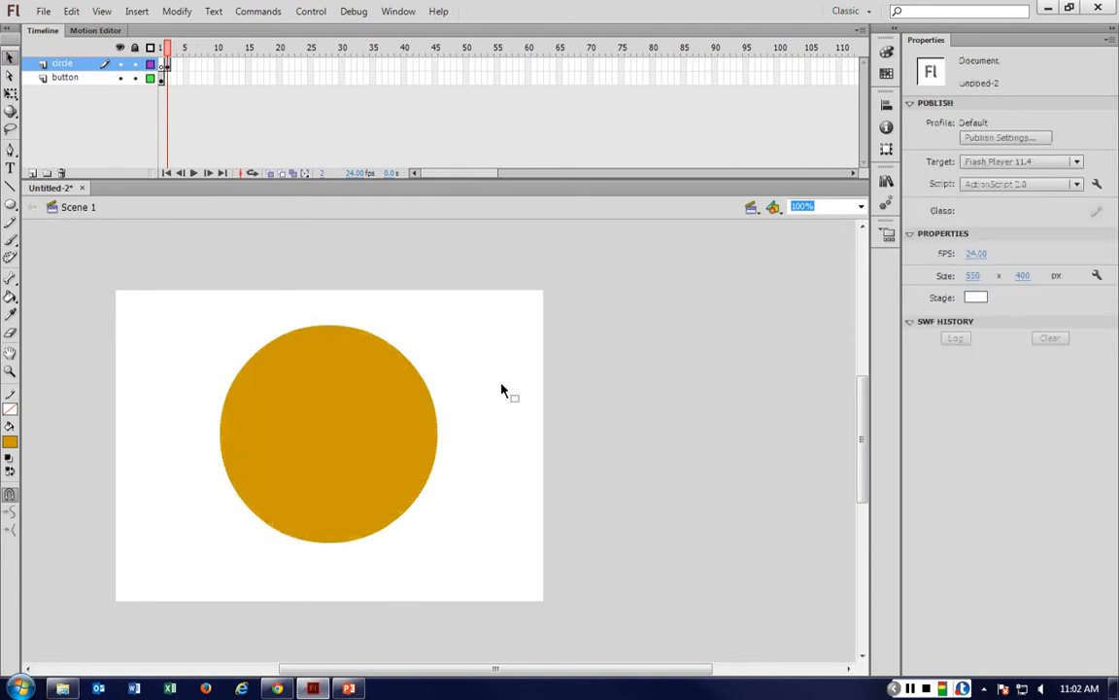
Test the movie in a preview window and close it.
{"action": "key", "text": "ctrl+Return"}
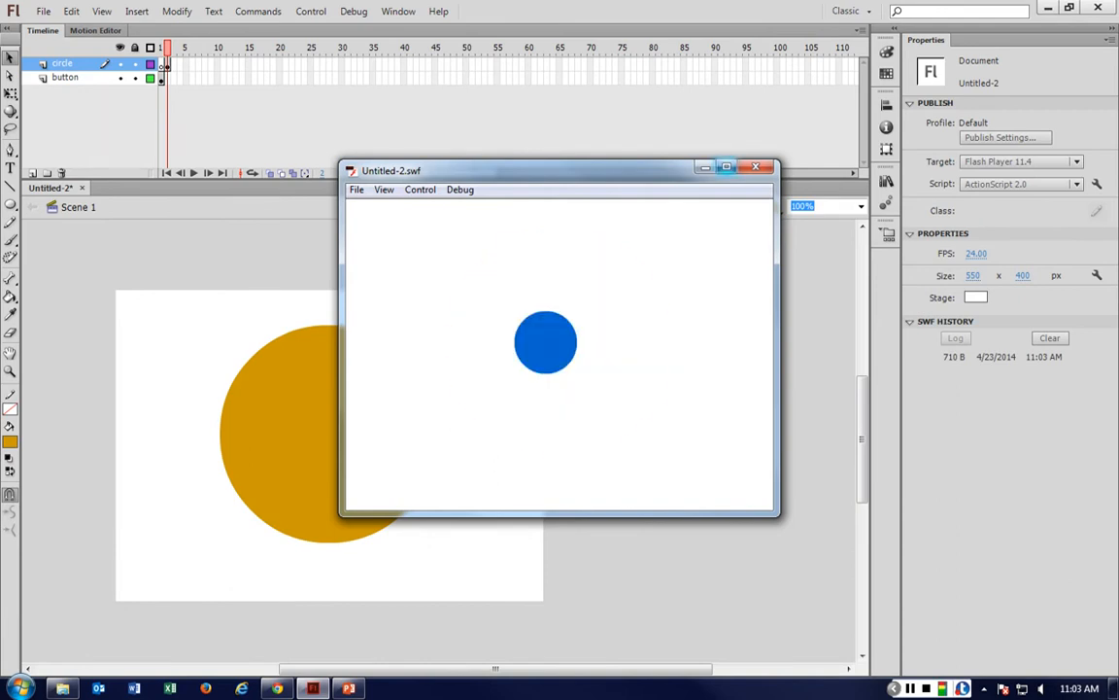
{"action": "left_click", "coordinate": [755, 166]}
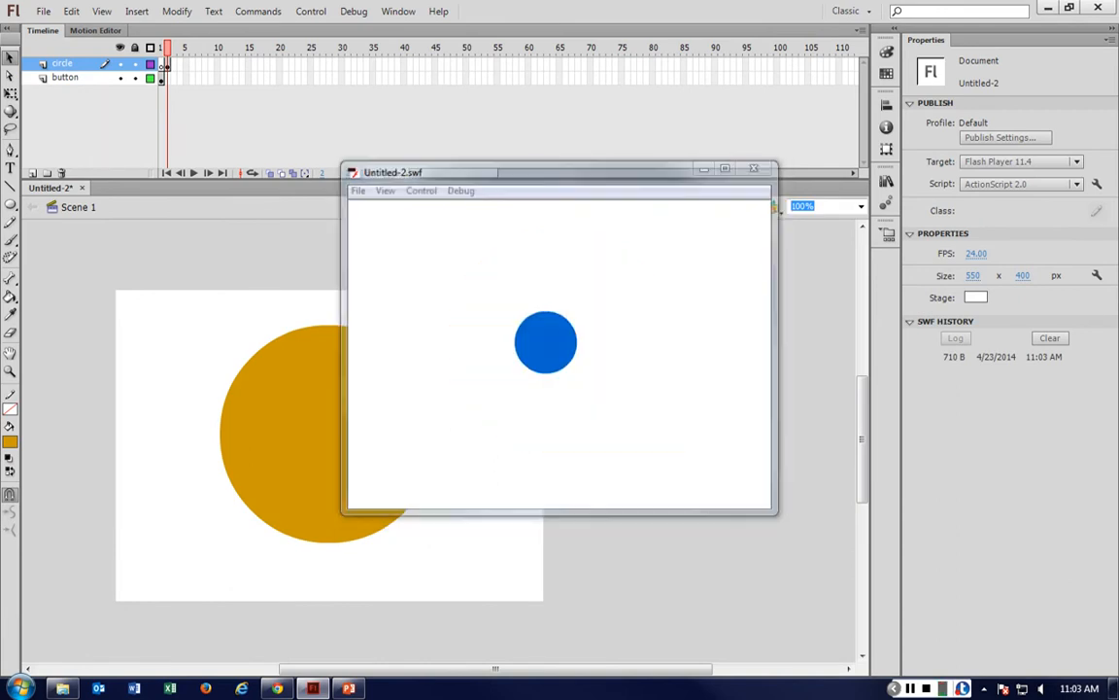
Move the orange circle slightly down and to the left.
{"action": "left_click_drag", "start_coordinate": [395, 481], "coordinate": [387, 494]}
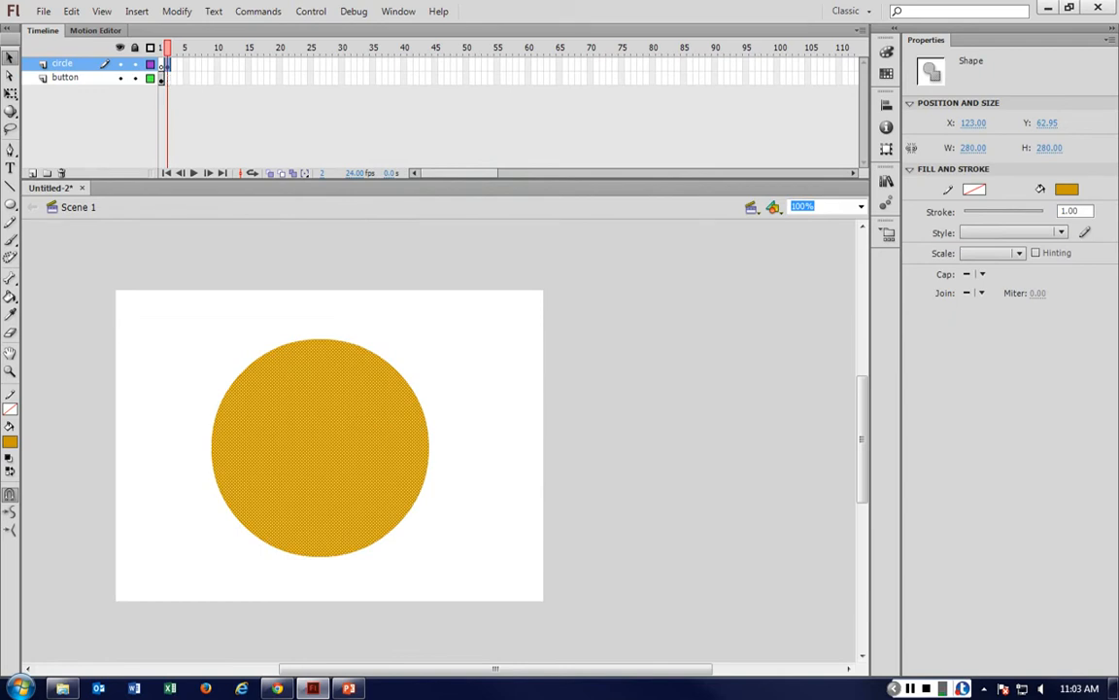
{"action": "left_click", "coordinate": [150, 63]}
{"action": "left_click", "coordinate": [150, 63]}
Add a new layer named actionscript 2.0 above the others.
{"action": "left_click", "coordinate": [32, 173]}
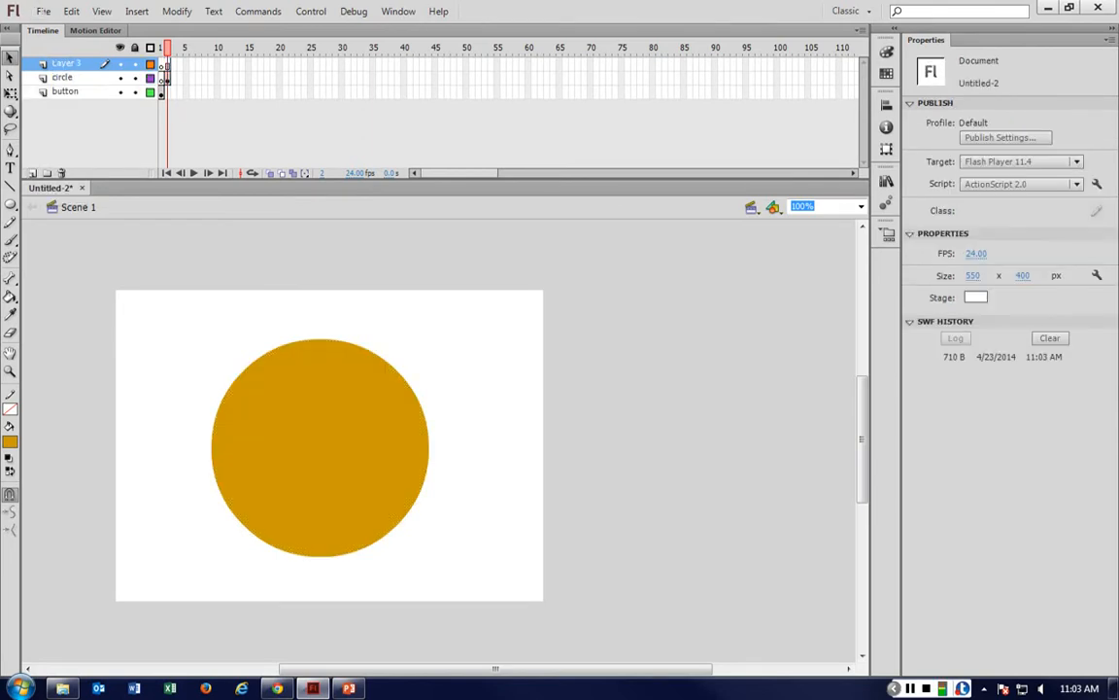
{"action": "double_click", "coordinate": [65, 63]}
{"action": "type", "text": "act"}
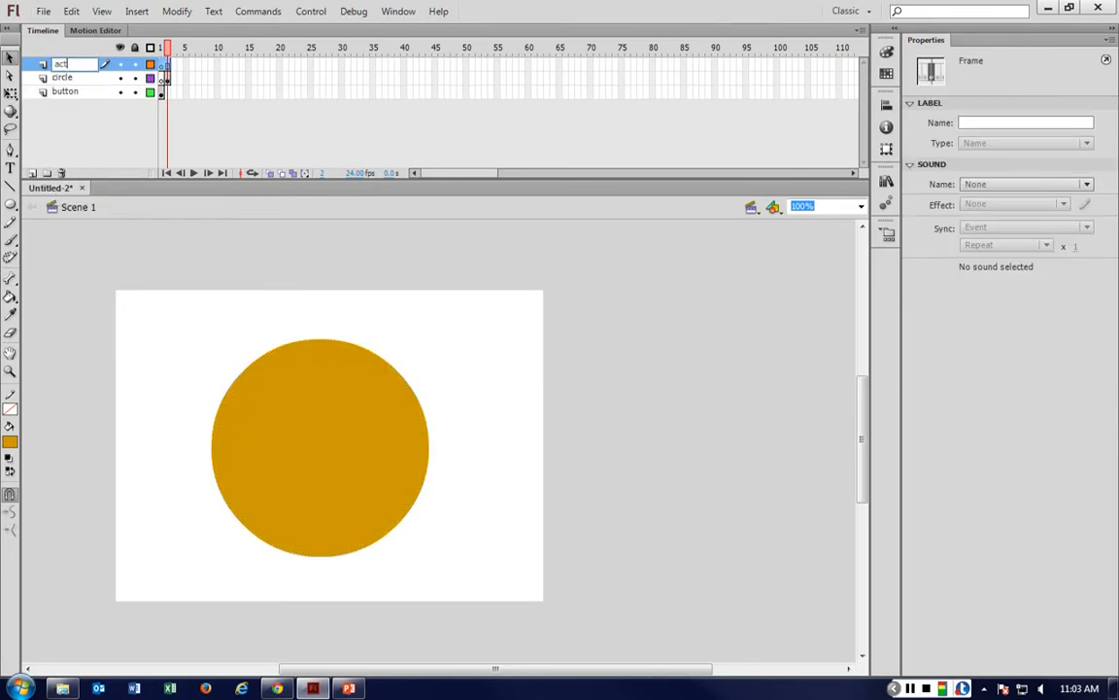
{"action": "type", "text": "ionscript 2.0"}
{"action": "left_click", "coordinate": [214, 265]}
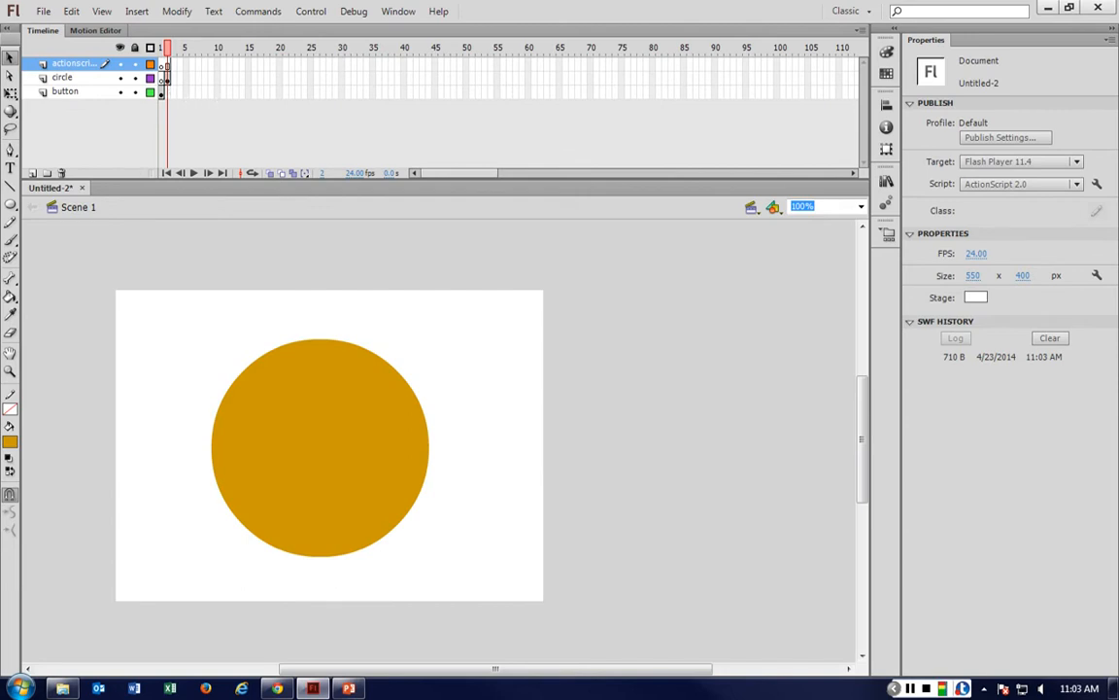
Test the movie again from frame 1 and close the preview.
{"action": "left_click", "coordinate": [164, 66]}
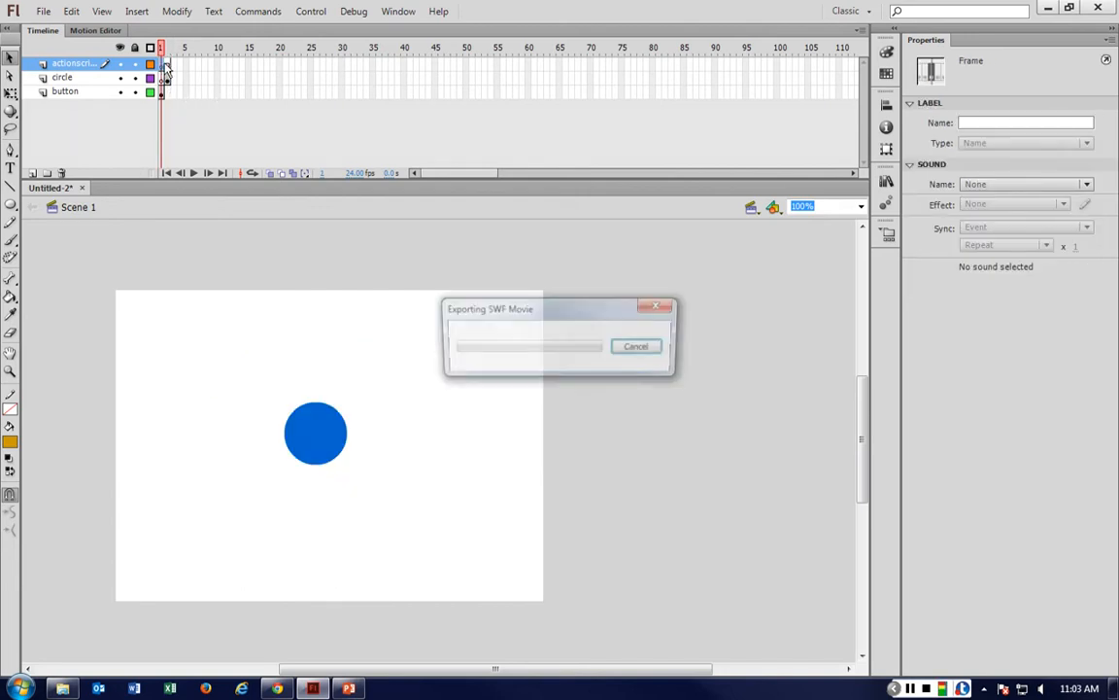
{"action": "key", "text": "ctrl+Return"}
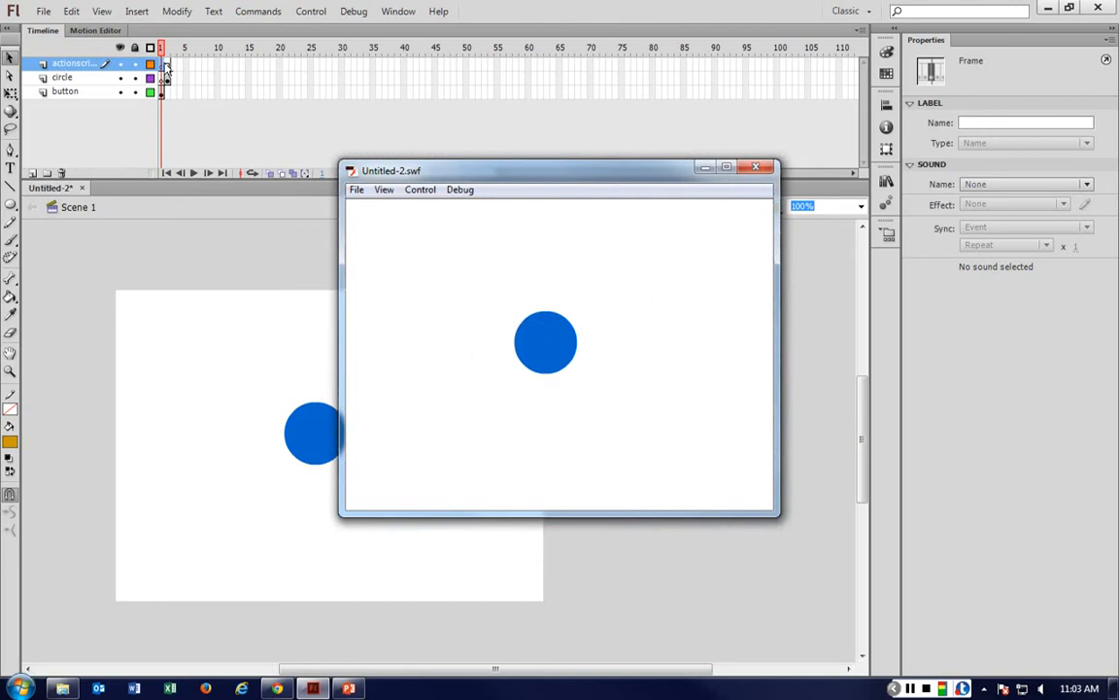
{"action": "key", "text": "ctrl+w"}
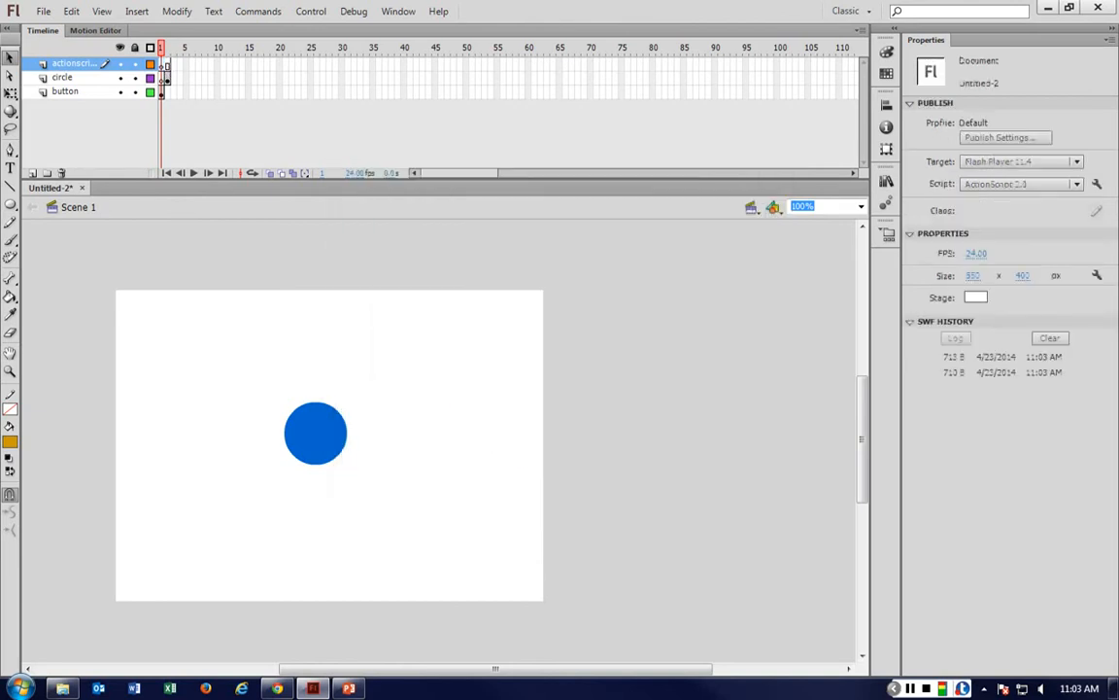
Move the orange circle on frame 2 slightly upward.
{"action": "left_click", "coordinate": [167, 77]}
{"action": "left_click_drag", "start_coordinate": [367, 407], "coordinate": [368, 390]}
{"action": "left_click", "coordinate": [165, 92]}
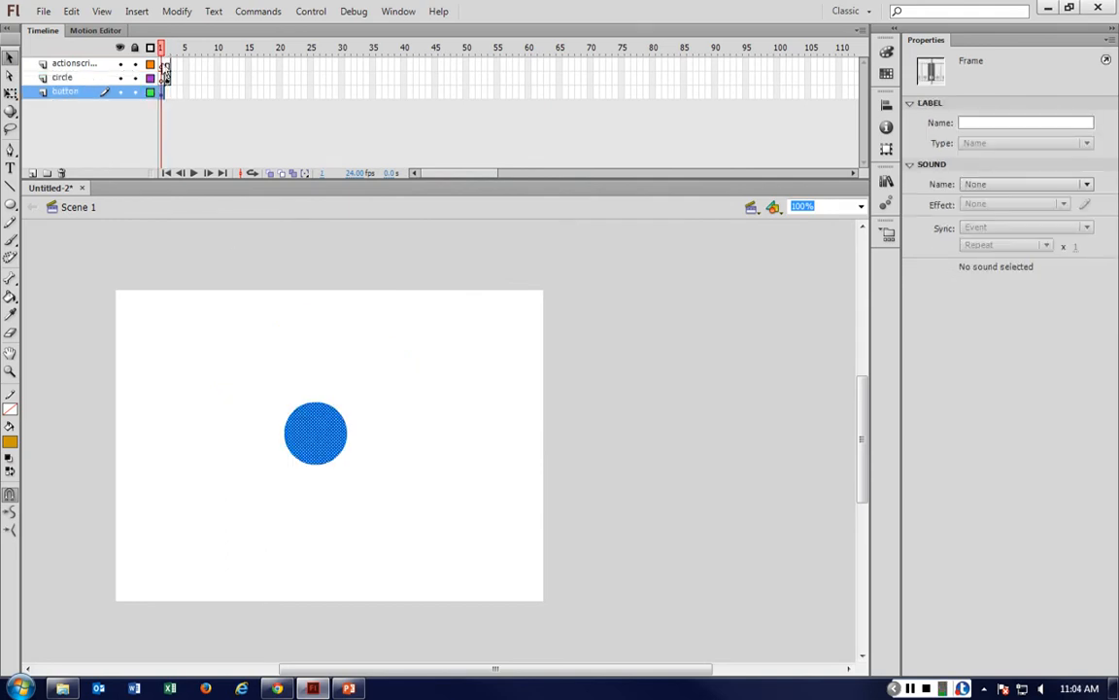
Insert a keyframe at frame 2 of the actionscript 2.0 layer.
{"action": "left_click", "coordinate": [165, 64]}
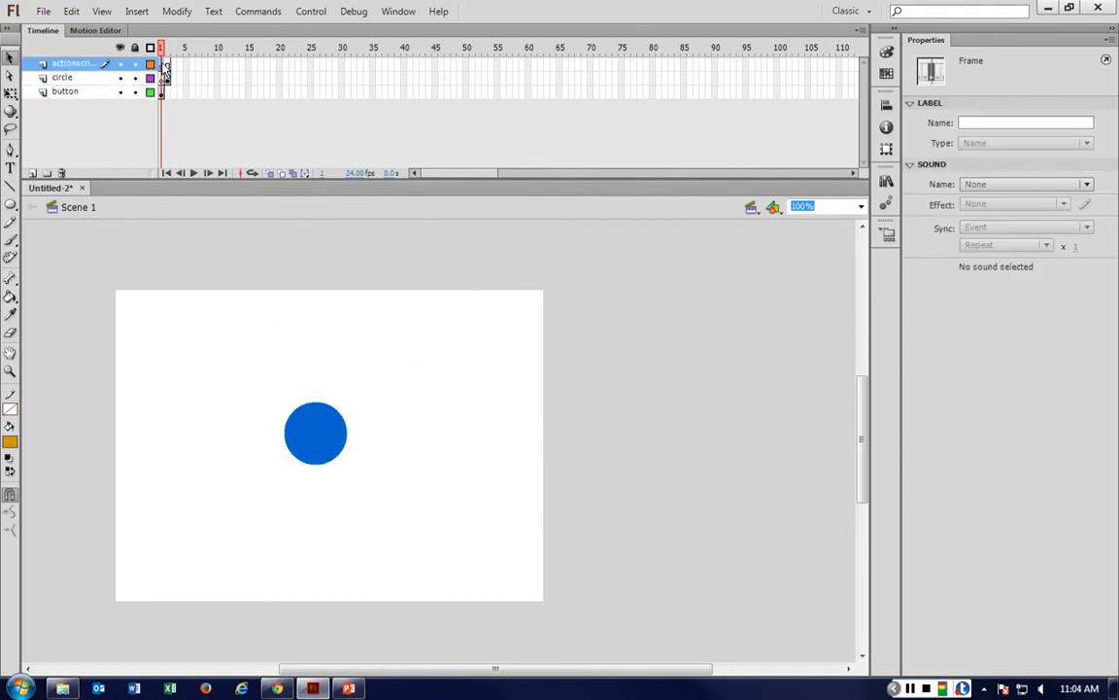
{"action": "right_click", "coordinate": [165, 66]}
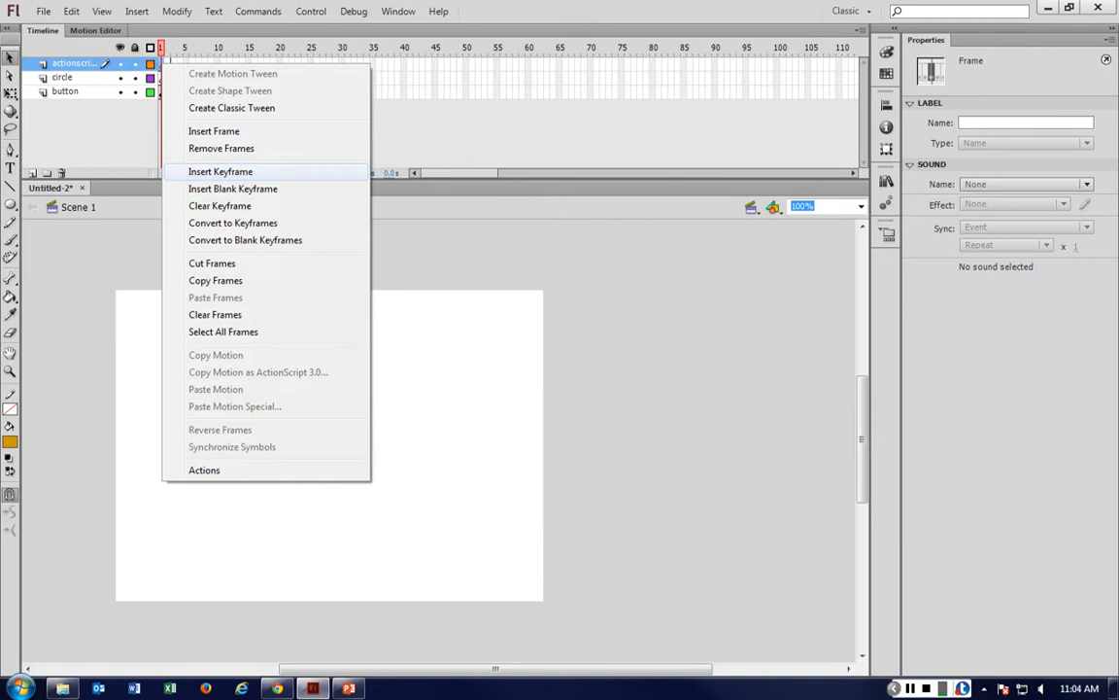
{"action": "left_click", "coordinate": [440, 236]}
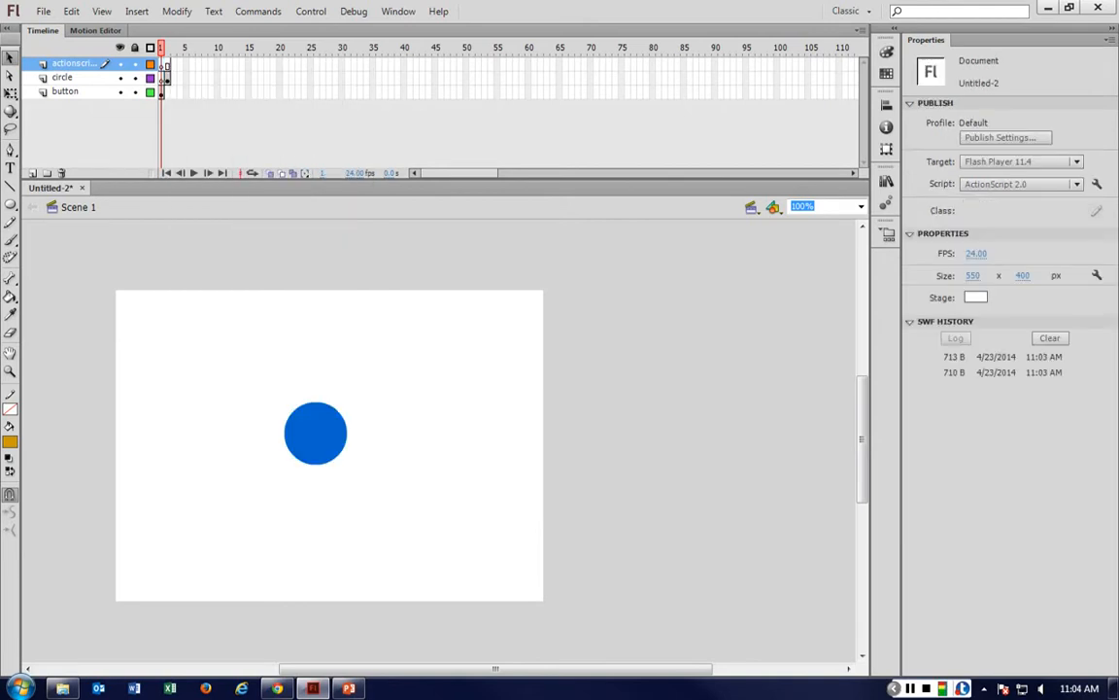
{"action": "left_click", "coordinate": [167, 68]}
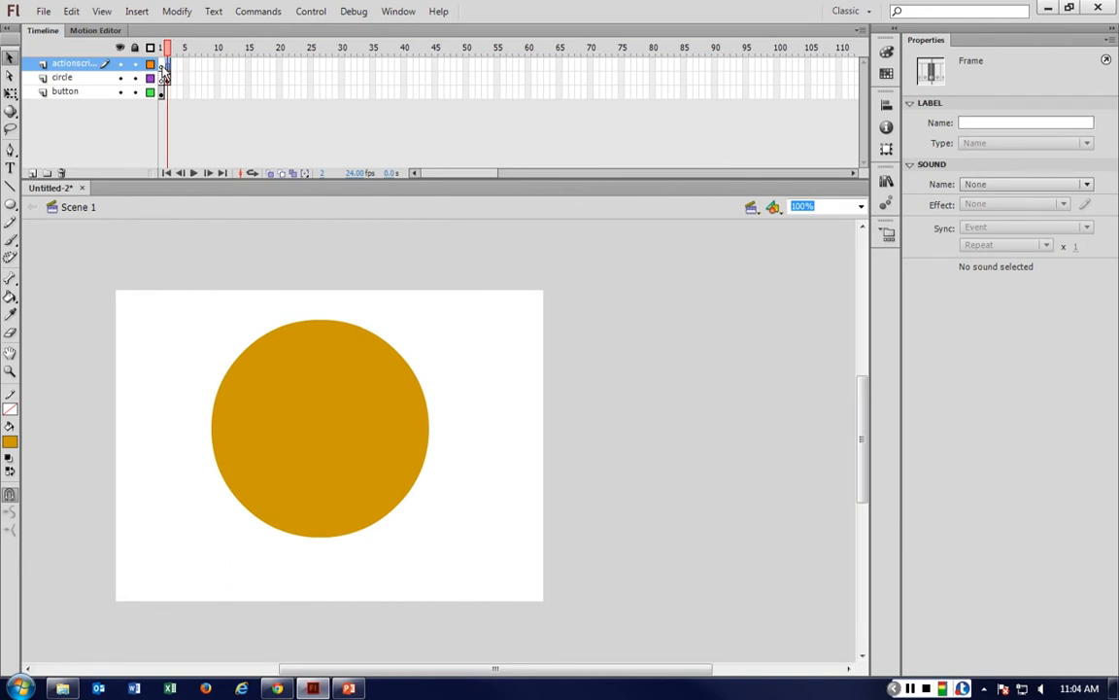
{"action": "left_click", "coordinate": [163, 68]}
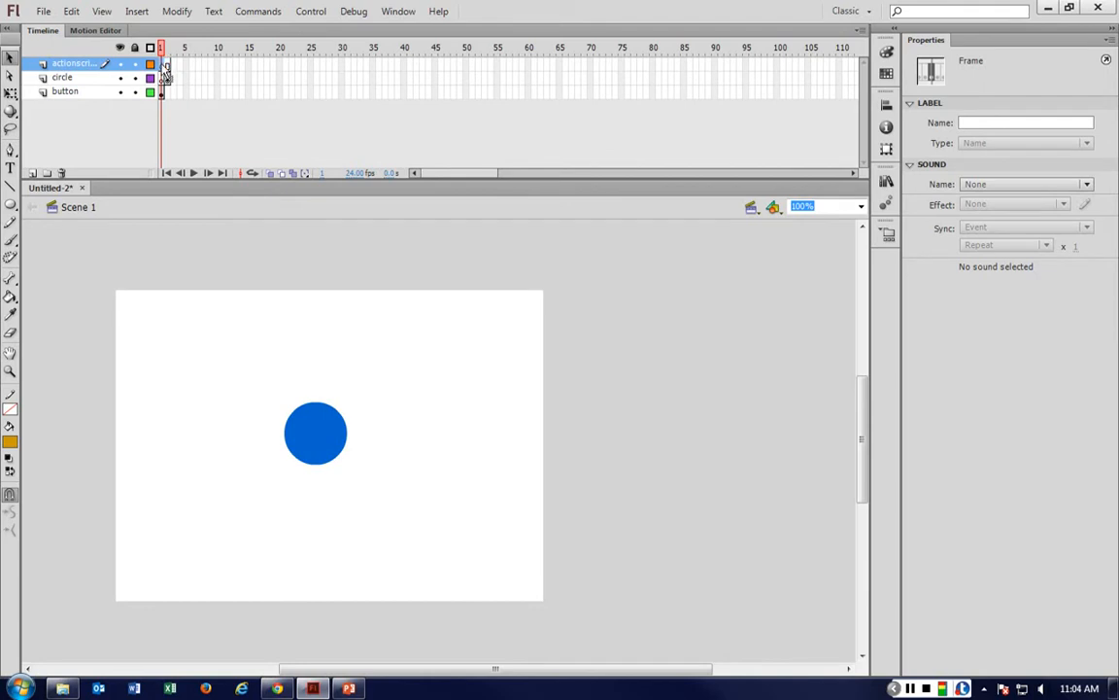
{"action": "right_click", "coordinate": [162, 64]}
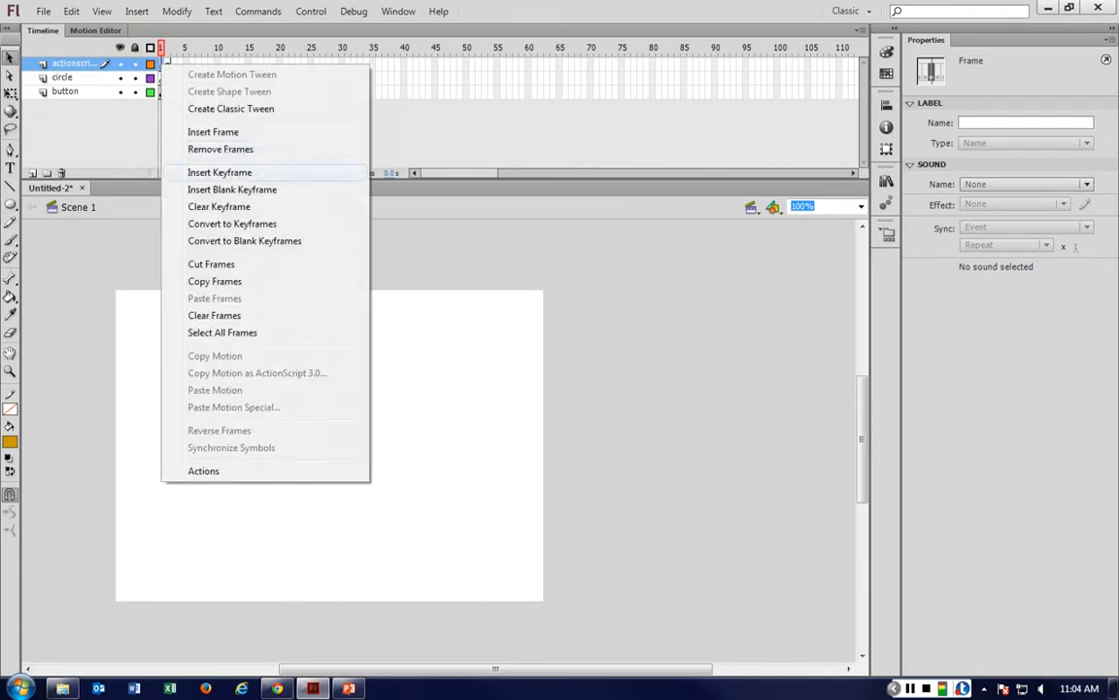
{"action": "left_click", "coordinate": [219, 172]}
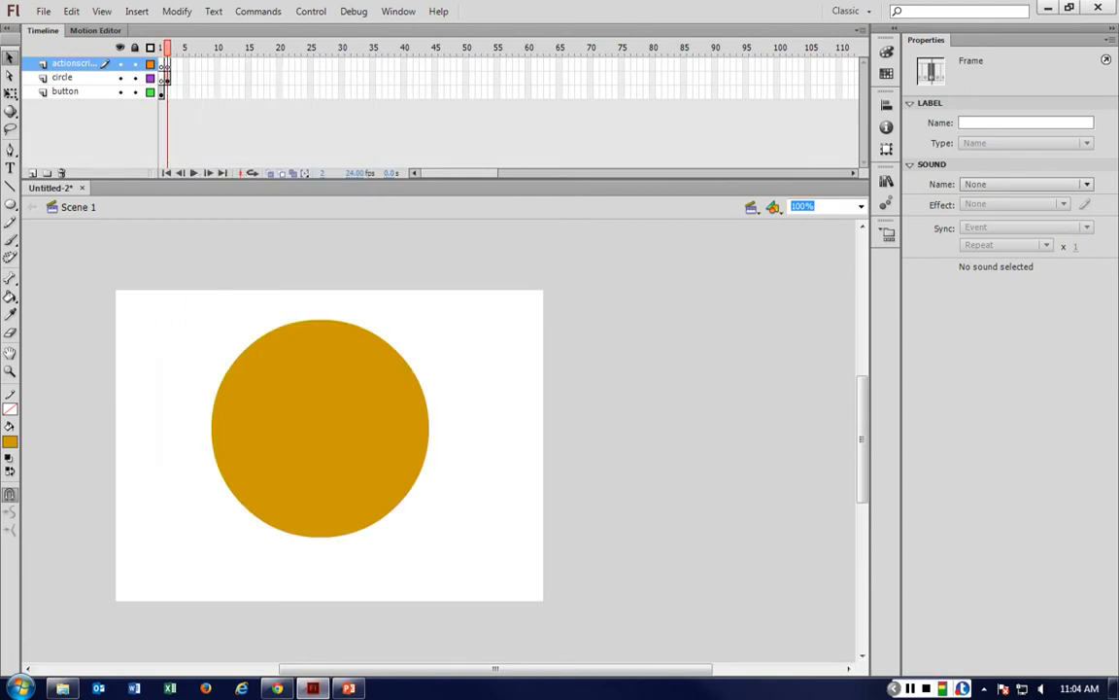
Add a stop(); action to frame 1 of the actionscript 2.0 layer in the Actions panel, then close the panel.
{"action": "left_click", "coordinate": [259, 78]}
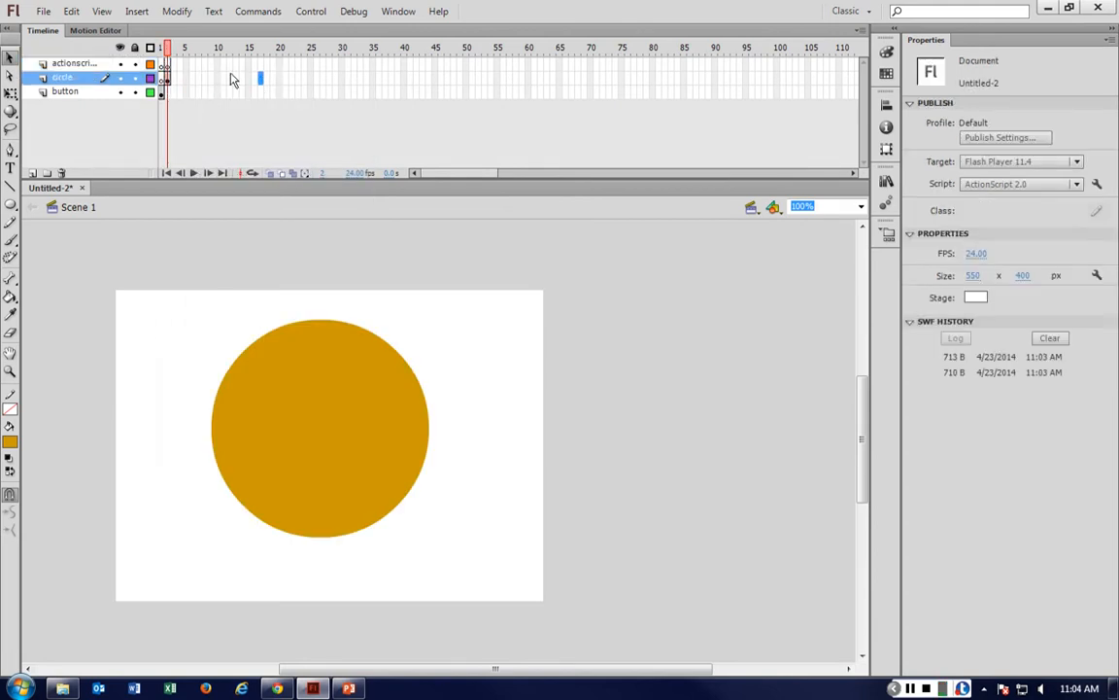
{"action": "left_click", "coordinate": [164, 64]}
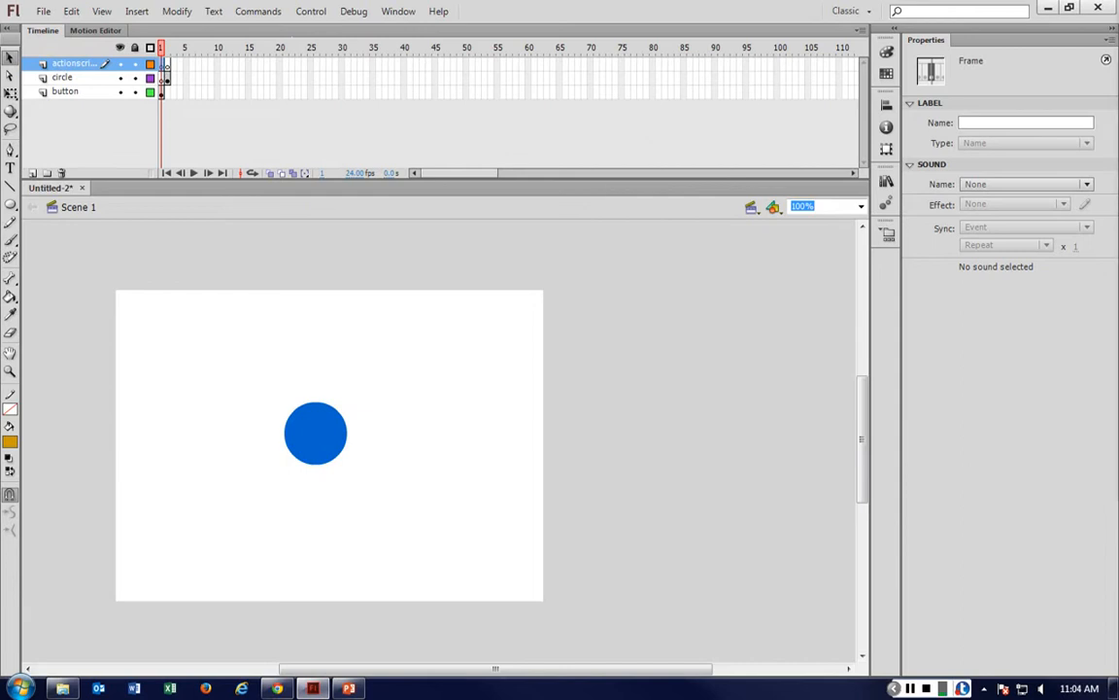
{"action": "key", "text": "F9"}
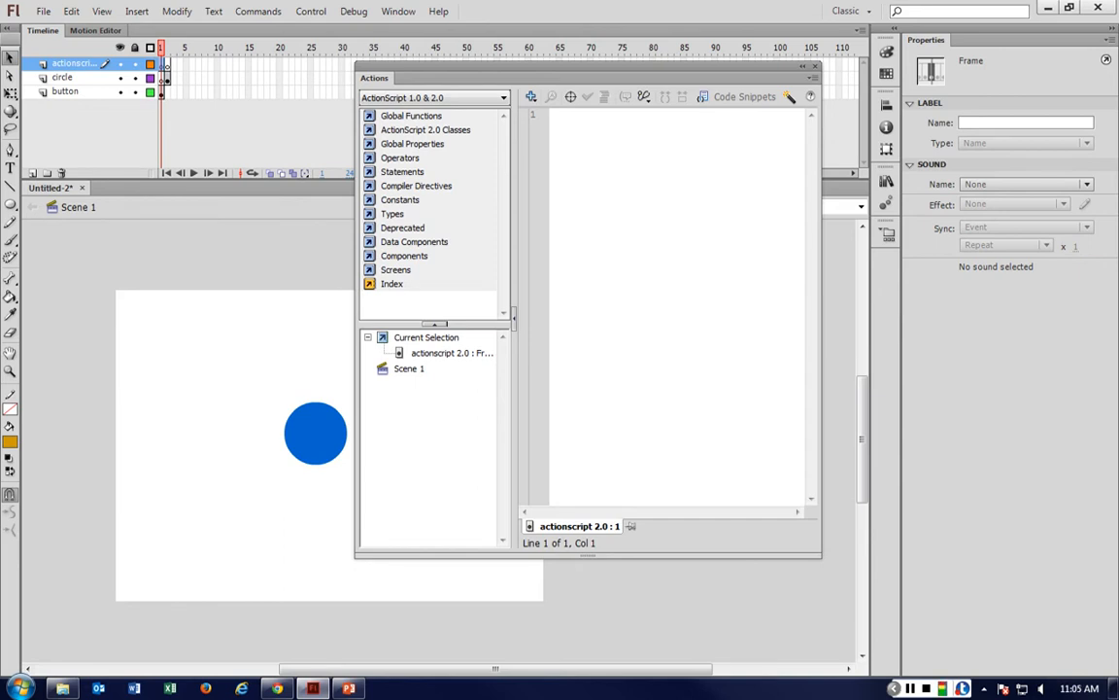
{"action": "key", "text": "s"}
{"action": "left_click", "coordinate": [617, 138]}
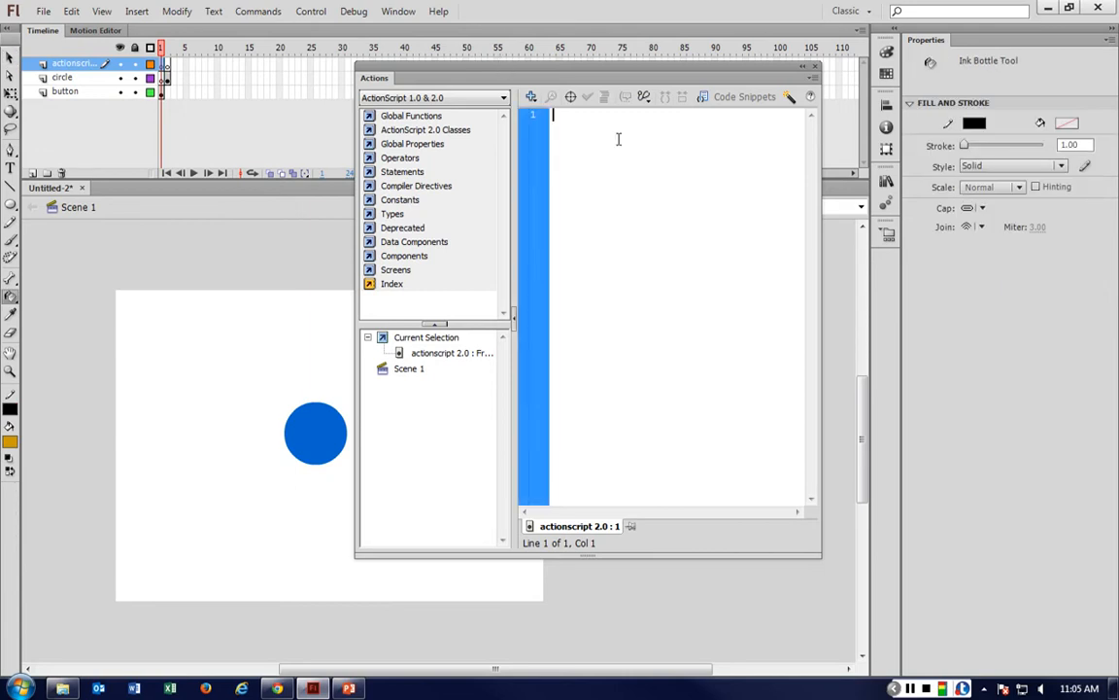
{"action": "type", "text": "stop();"}
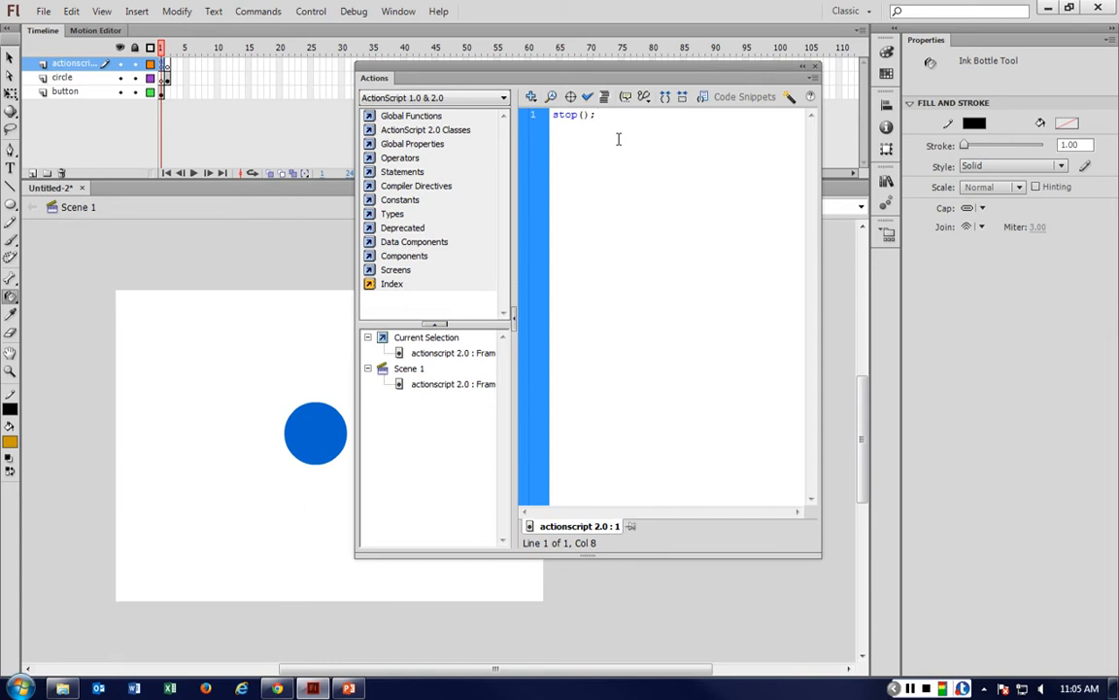
{"action": "double_click", "coordinate": [584, 115]}
{"action": "left_click", "coordinate": [592, 114]}
{"action": "left_click_drag", "start_coordinate": [592, 114], "coordinate": [600, 115]}
{"action": "left_click", "coordinate": [620, 117]}
{"action": "left_click", "coordinate": [310, 243]}
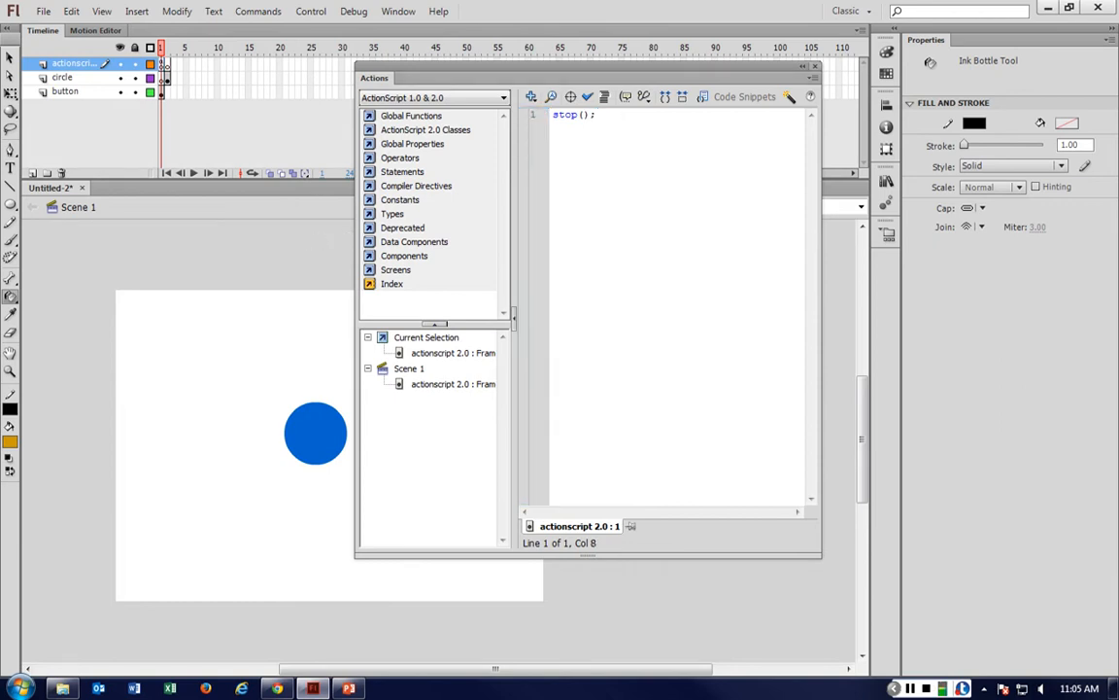
{"action": "key", "text": "F9"}
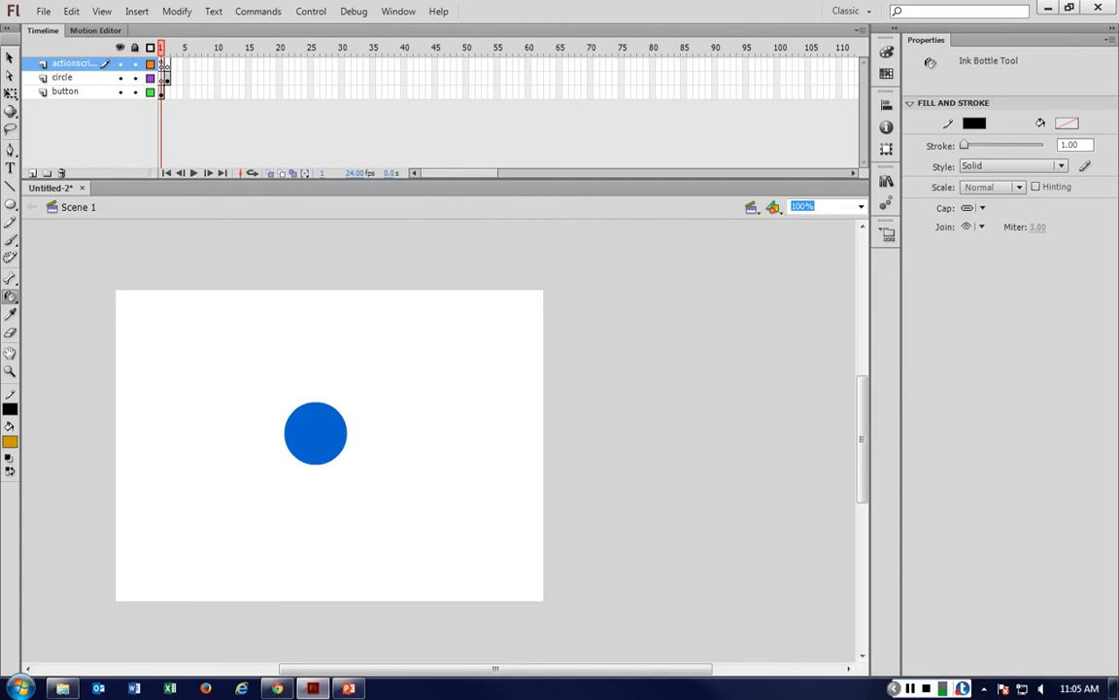
Save the document to the Desktop as button.fla.
{"action": "key", "text": "v"}
{"action": "key", "text": "ctrl+s"}
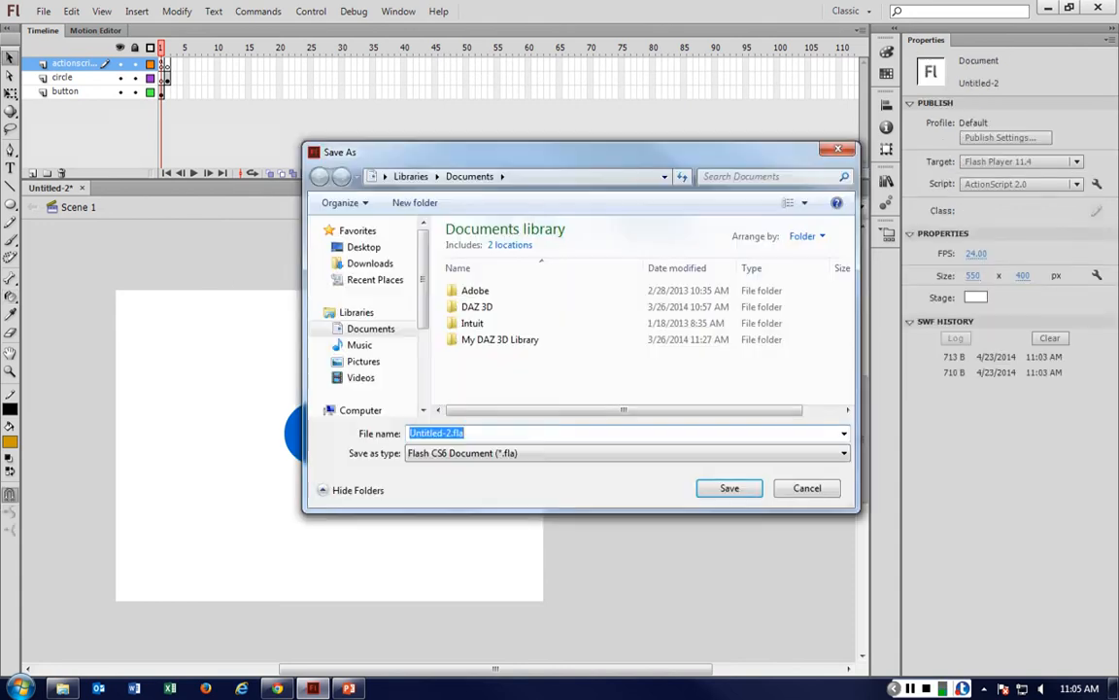
{"action": "key", "text": "Return"}
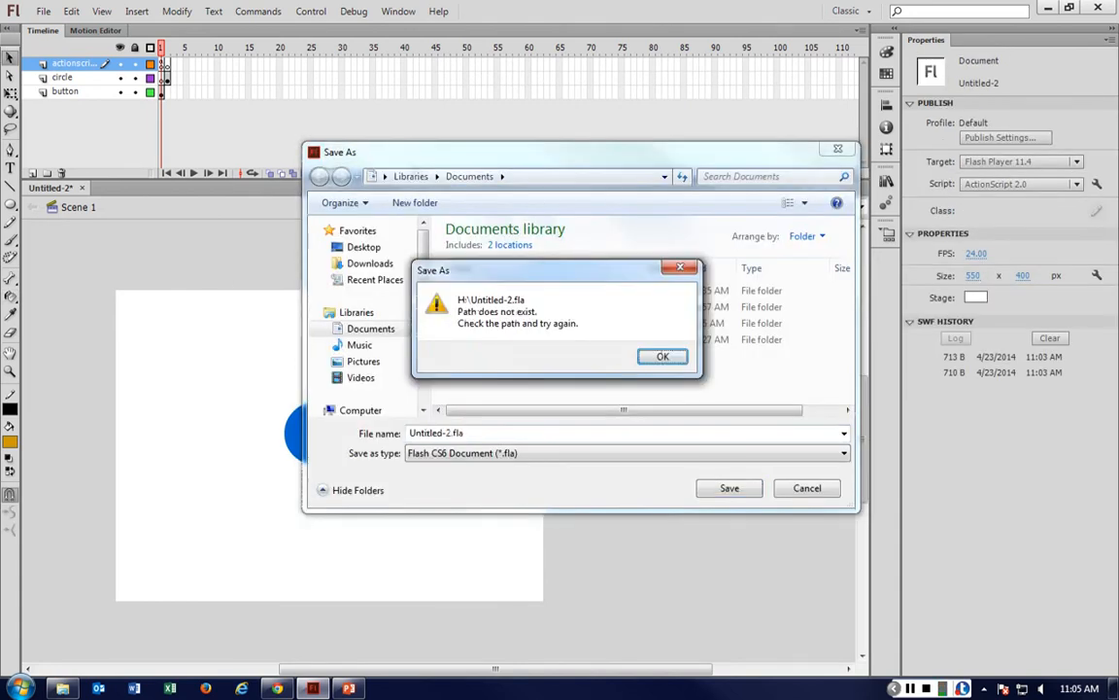
{"action": "key", "text": "Return"}
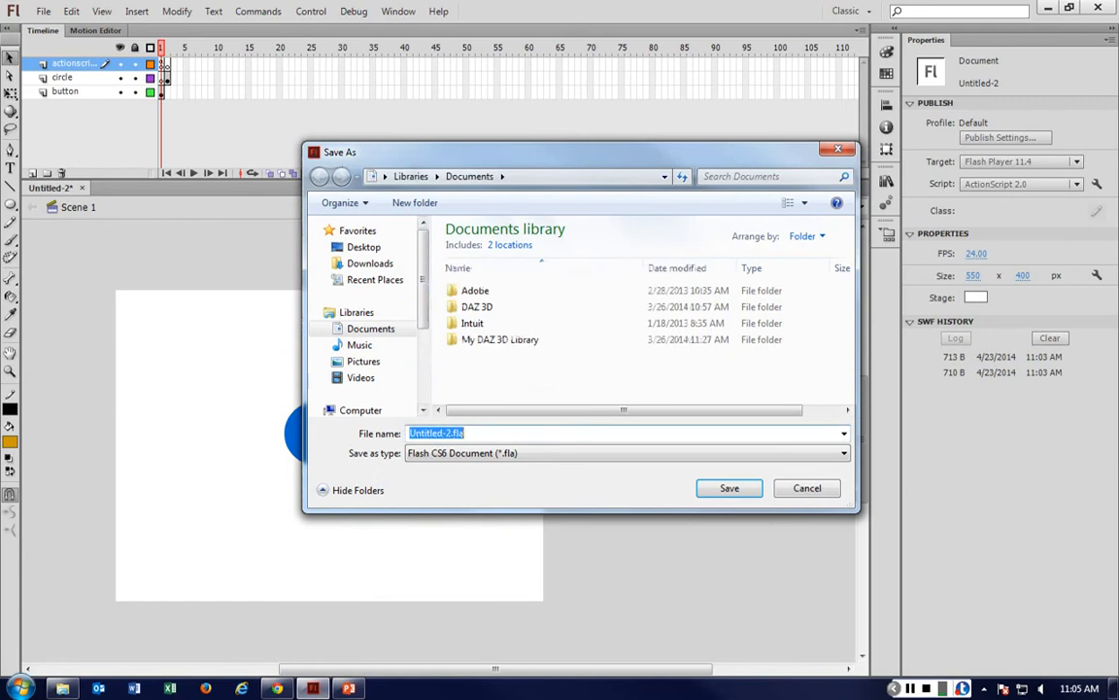
{"action": "left_click", "coordinate": [364, 247]}
{"action": "left_click_drag", "start_coordinate": [410, 433], "coordinate": [451, 433]}
{"action": "type", "text": "button"}
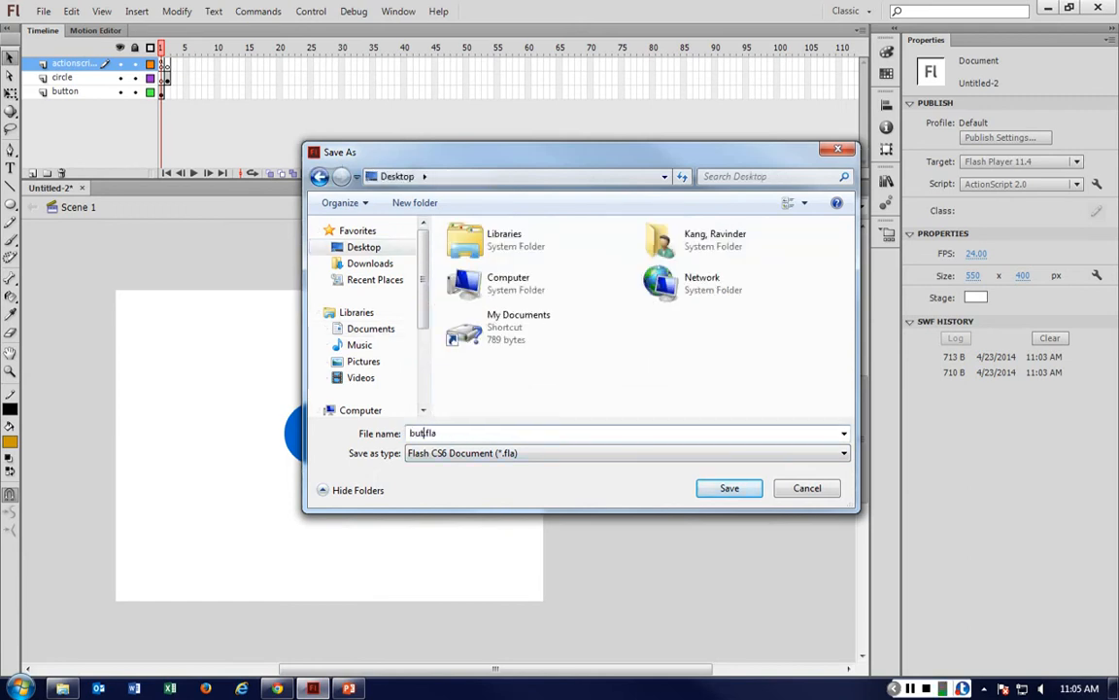
{"action": "key", "text": "Return"}
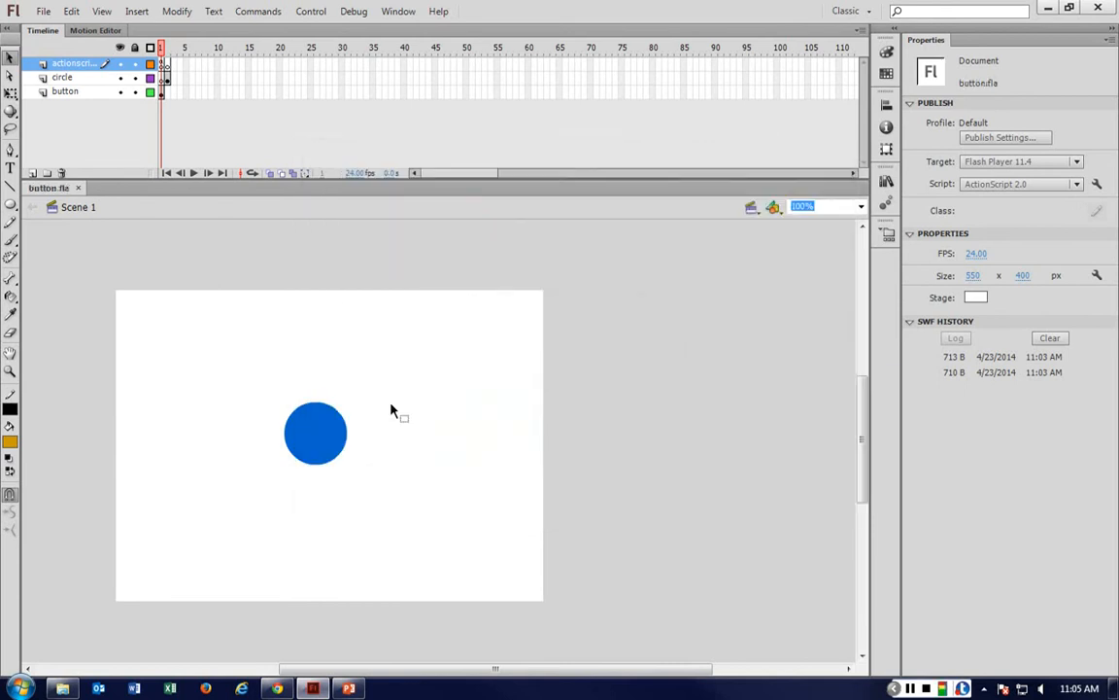
Test the movie and close the preview window.
{"action": "key", "text": "ctrl+Return"}
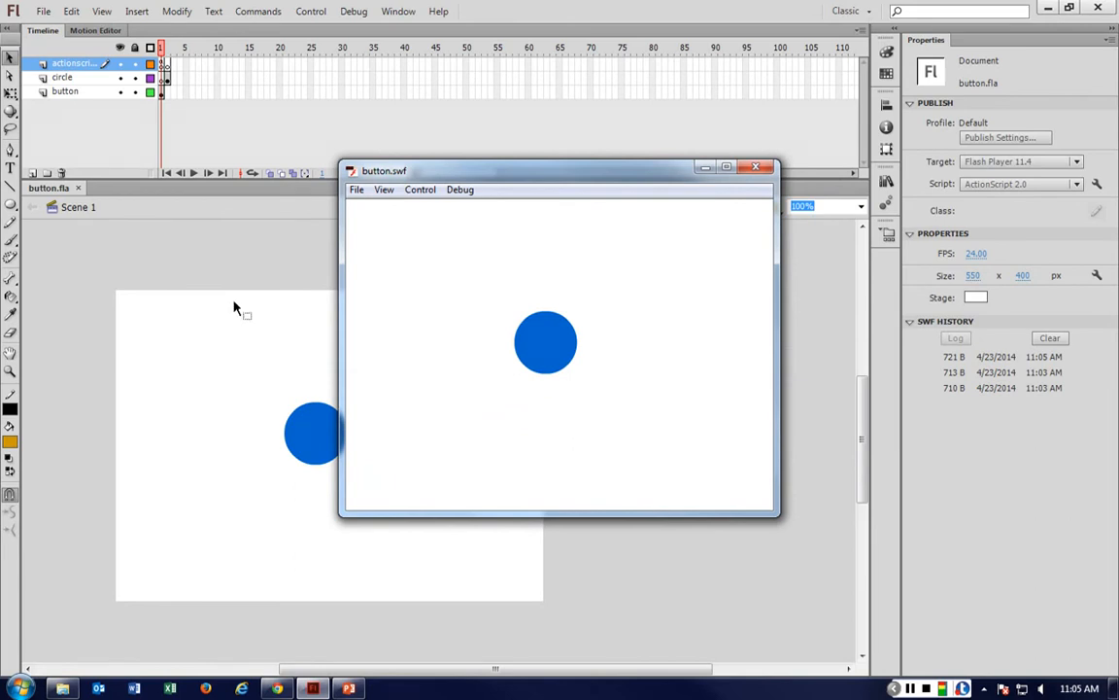
{"action": "left_click", "coordinate": [163, 65]}
{"action": "left_click", "coordinate": [755, 166]}
Convert the blue circle on the button layer into a Button symbol named bluebutton.
{"action": "left_click", "coordinate": [312, 432]}
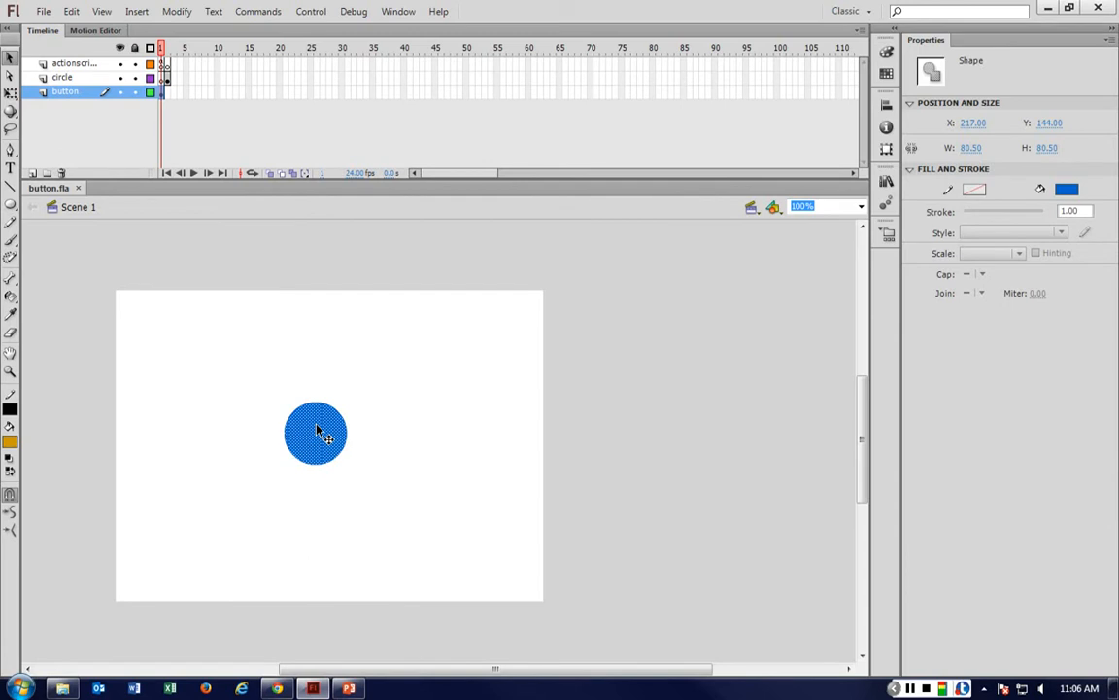
{"action": "right_click", "coordinate": [317, 428]}
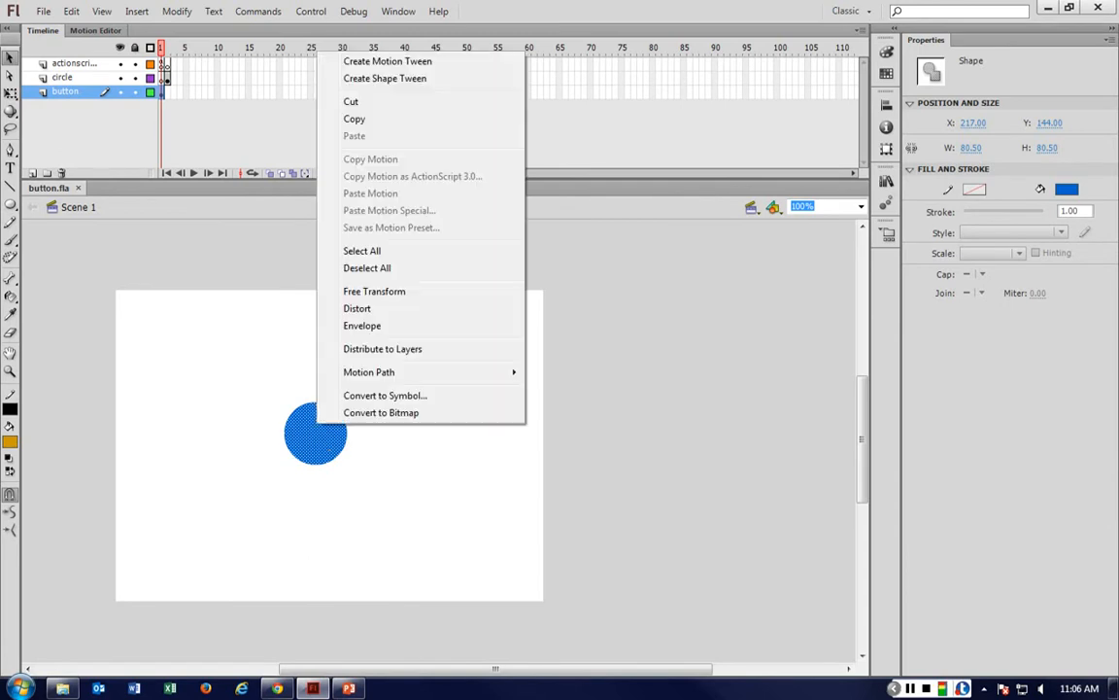
{"action": "left_click", "coordinate": [385, 395]}
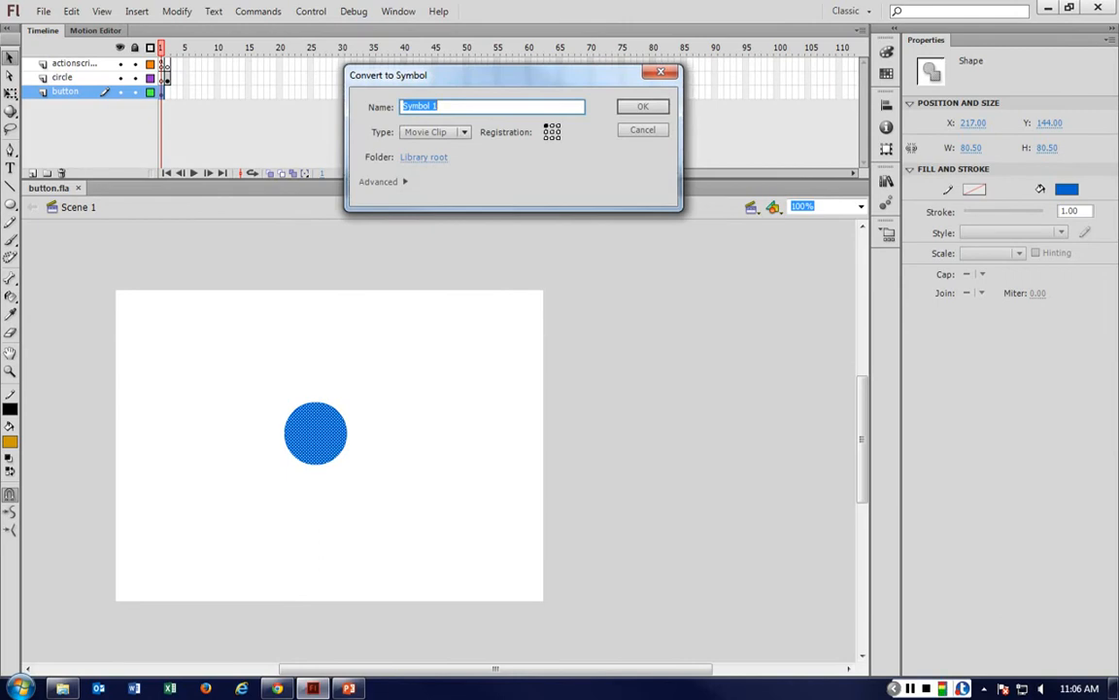
{"action": "left_click", "coordinate": [434, 131]}
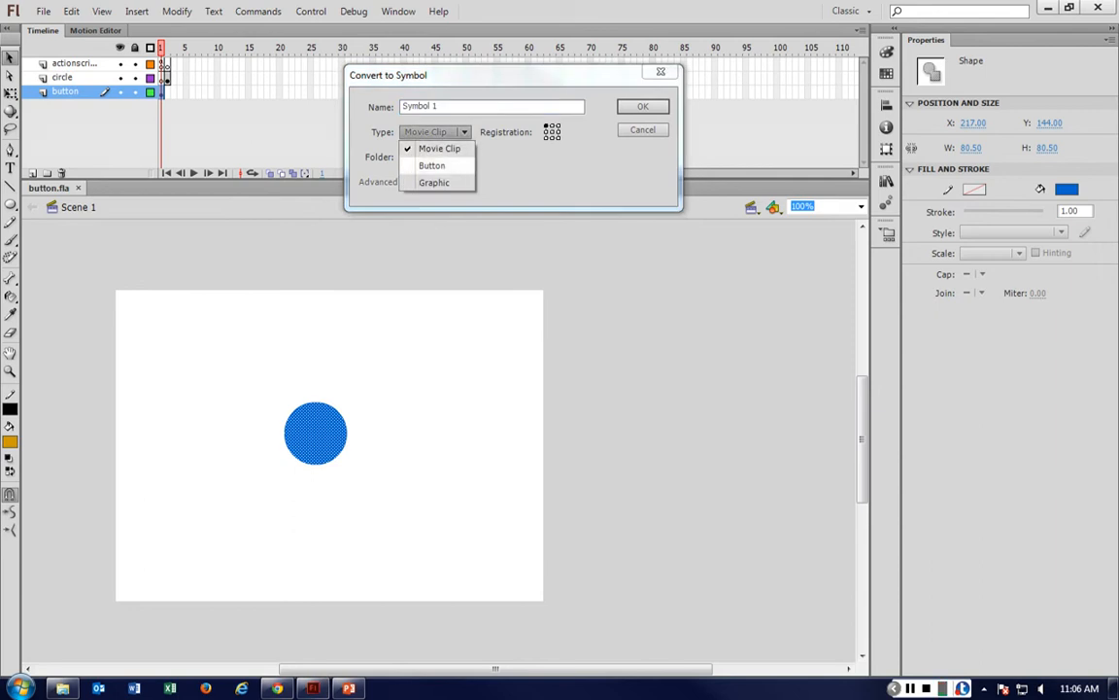
{"action": "left_click", "coordinate": [431, 165]}
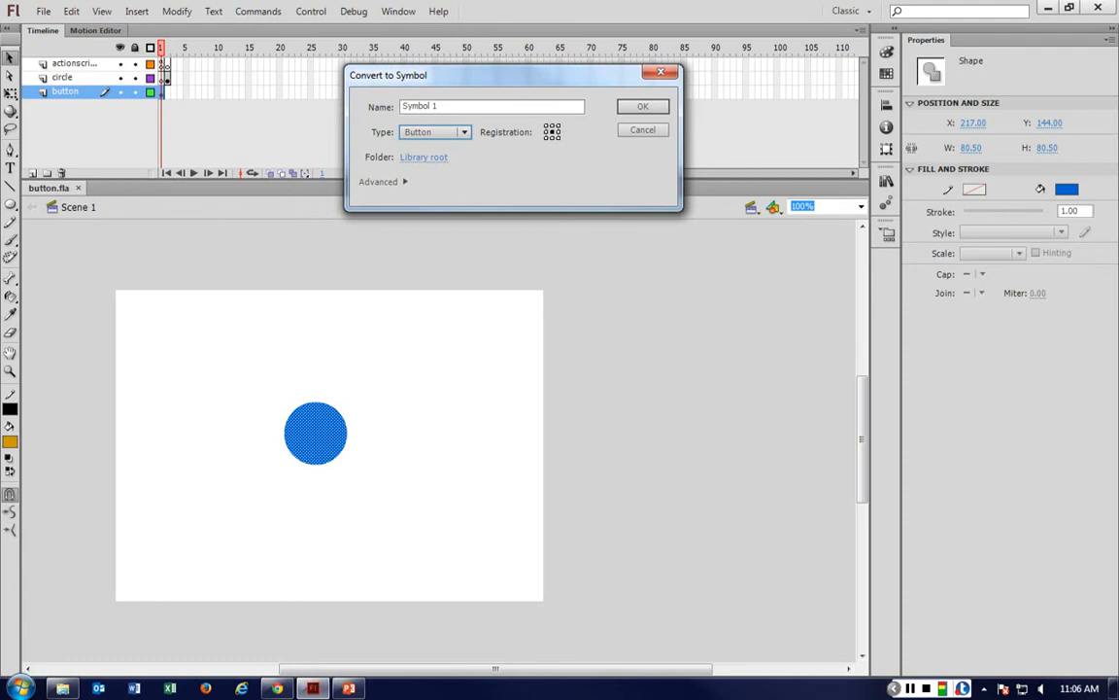
{"action": "left_click_drag", "start_coordinate": [468, 108], "coordinate": [404, 106]}
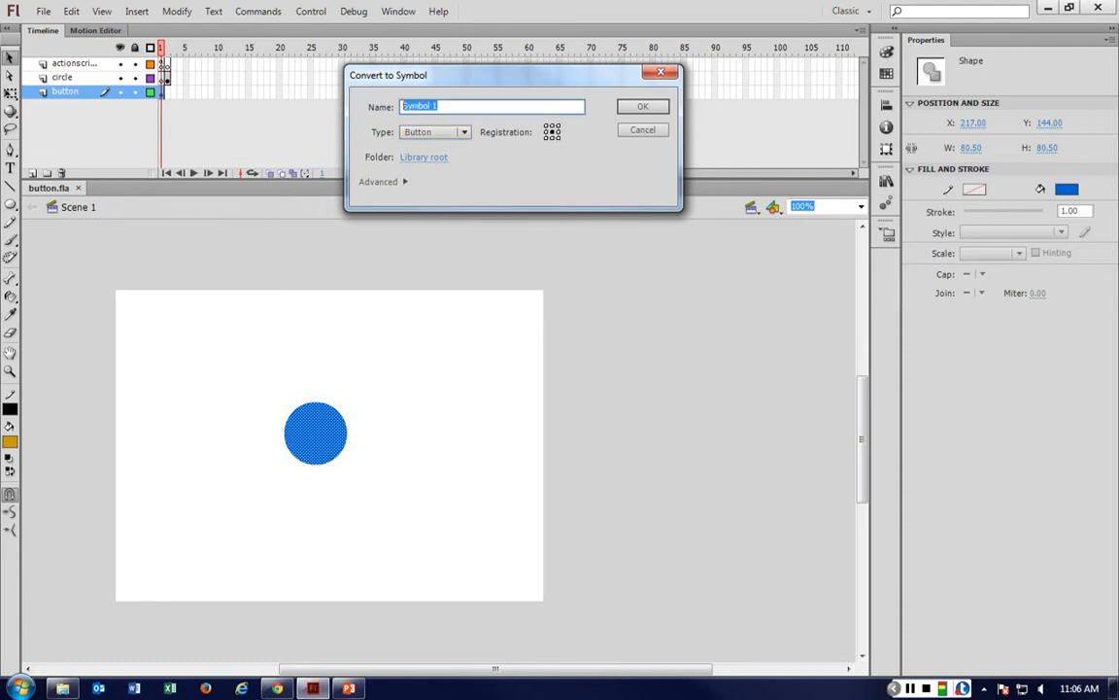
{"action": "type", "text": "bluebutton"}
{"action": "key", "text": "Return"}
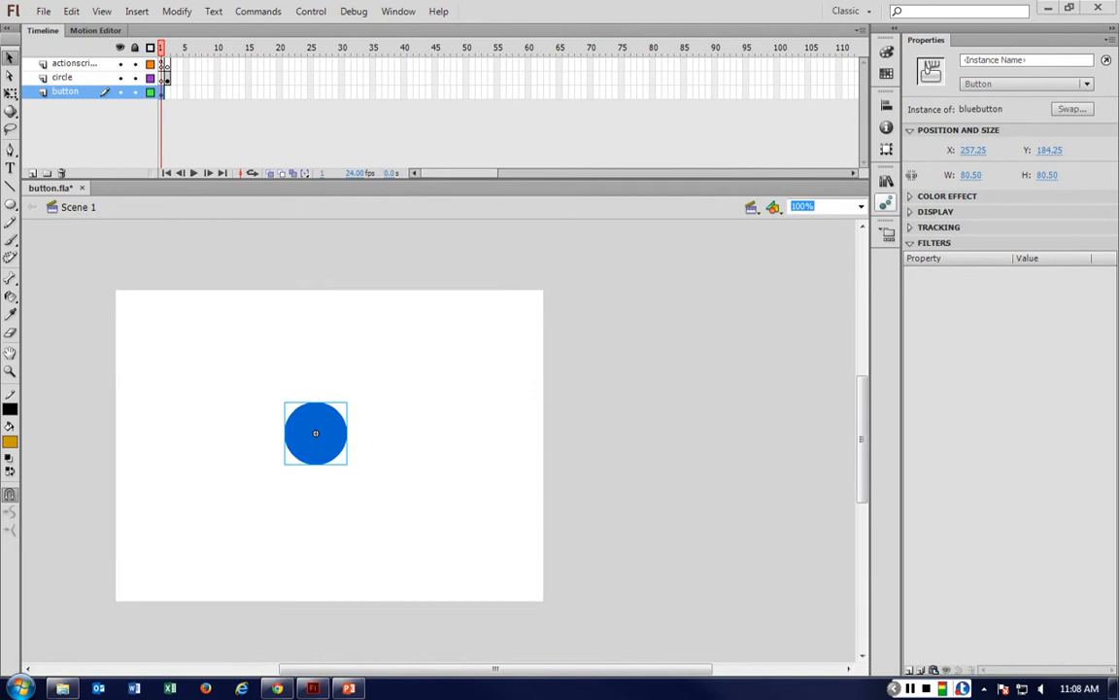
Open the bluebutton symbol for editing and insert keyframes in its Over, Down and Hit frames.
{"action": "left_click", "coordinate": [886, 181]}
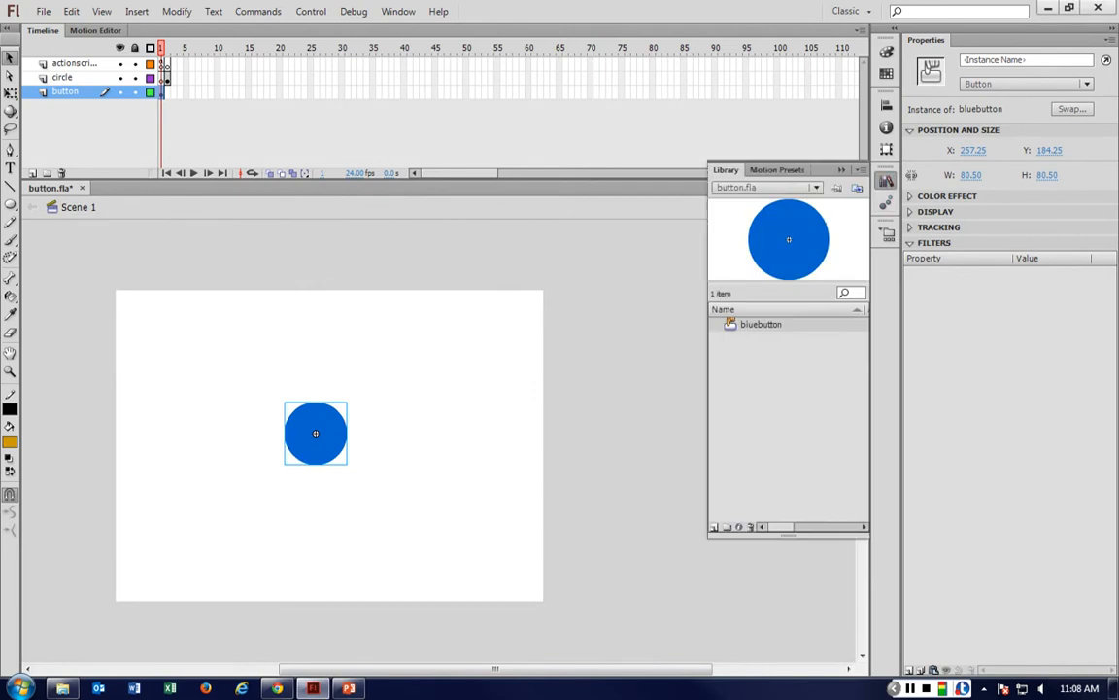
{"action": "left_click", "coordinate": [518, 407]}
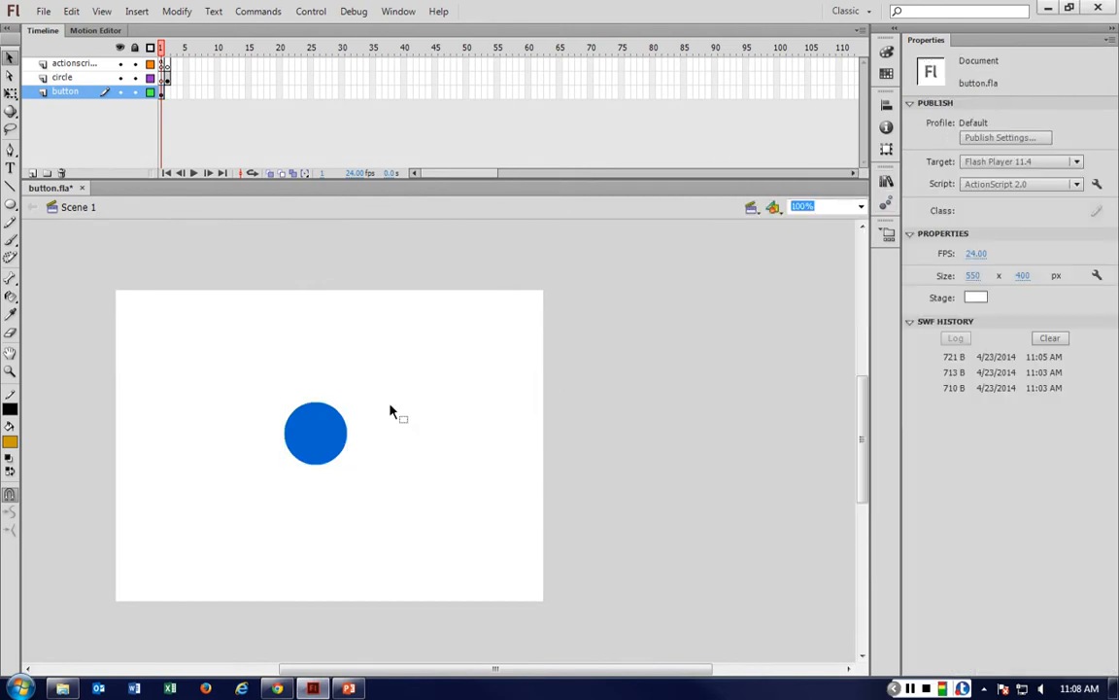
{"action": "double_click", "coordinate": [310, 448]}
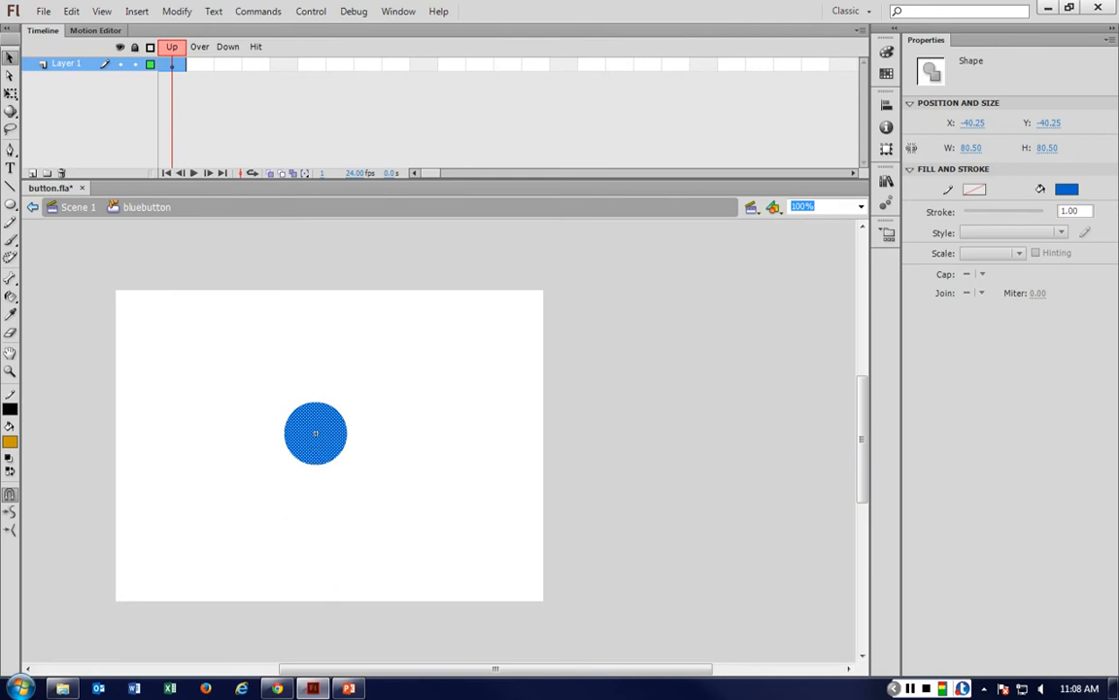
{"action": "left_click", "coordinate": [209, 68]}
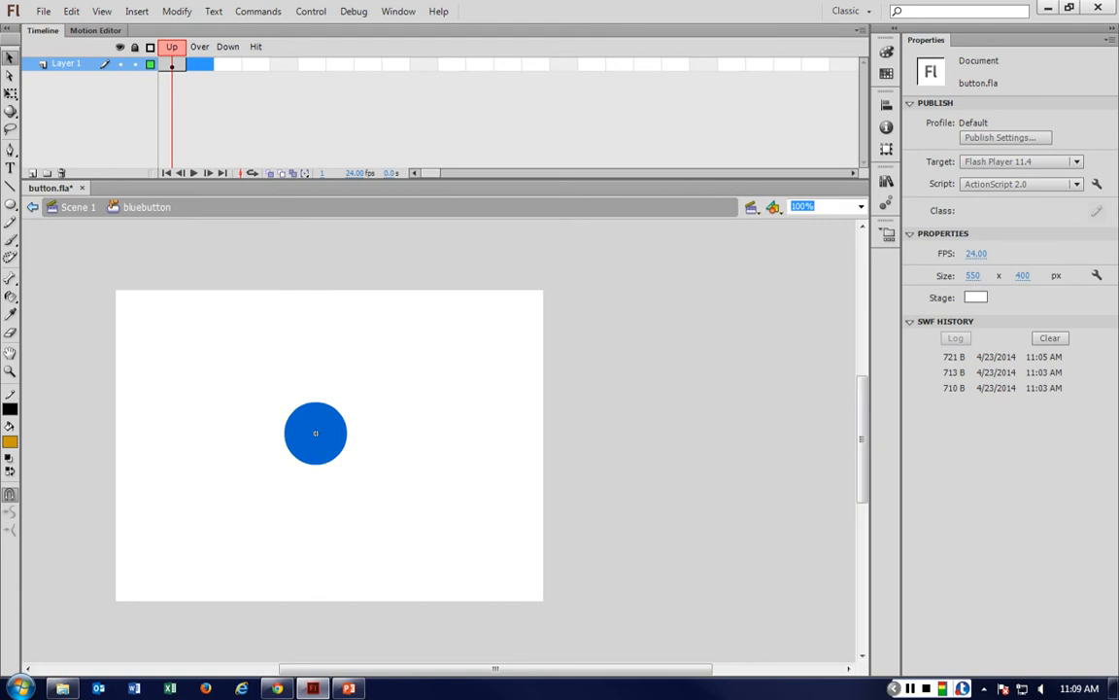
{"action": "right_click", "coordinate": [201, 65]}
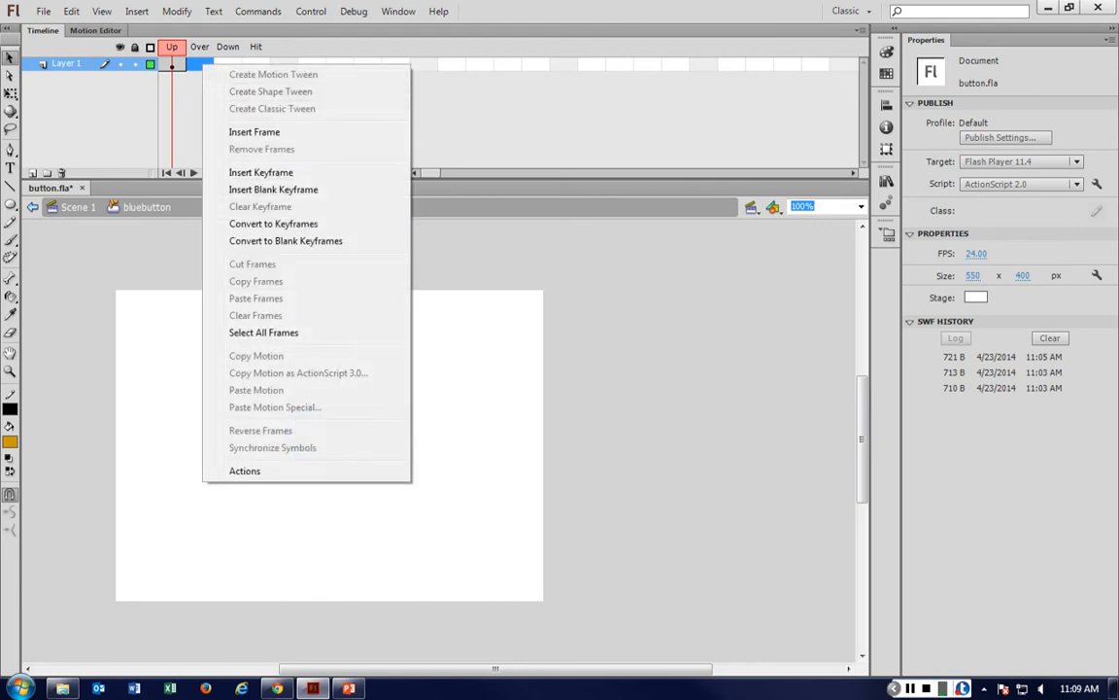
{"action": "left_click", "coordinate": [260, 172]}
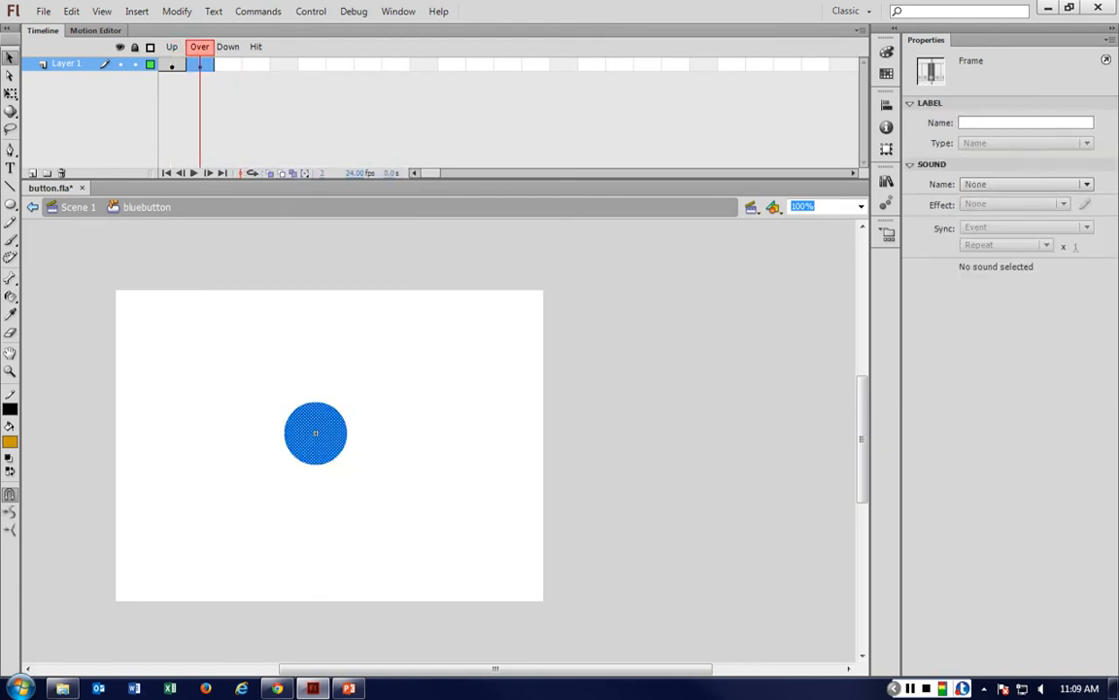
{"action": "right_click", "coordinate": [227, 65]}
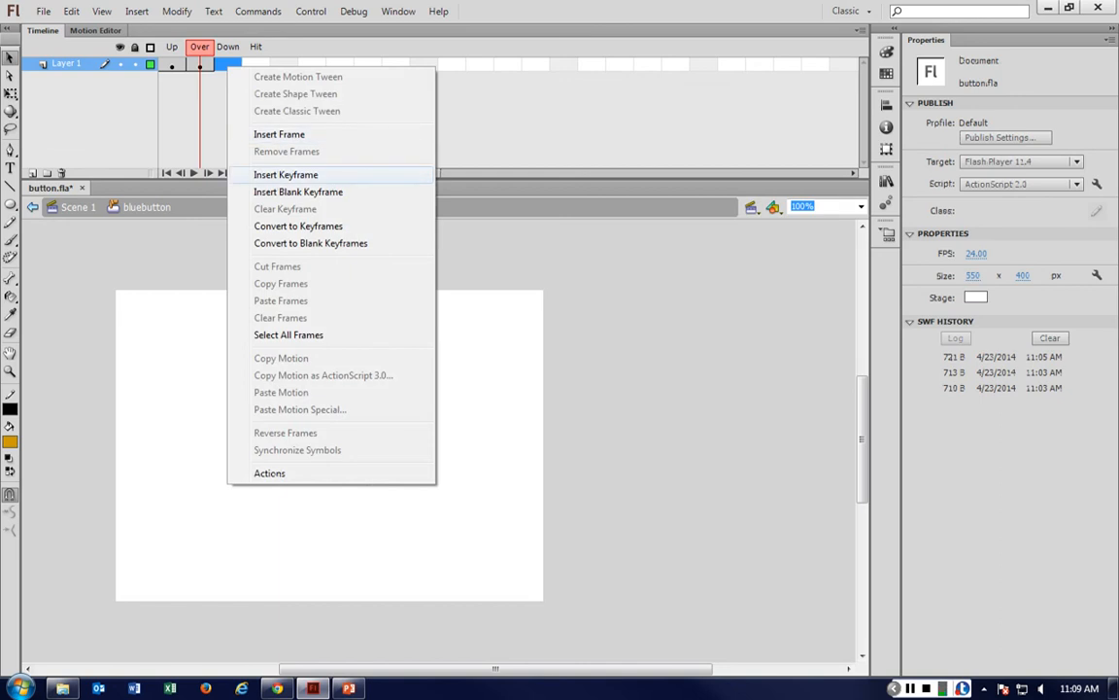
{"action": "left_click", "coordinate": [285, 174]}
{"action": "left_click", "coordinate": [388, 531]}
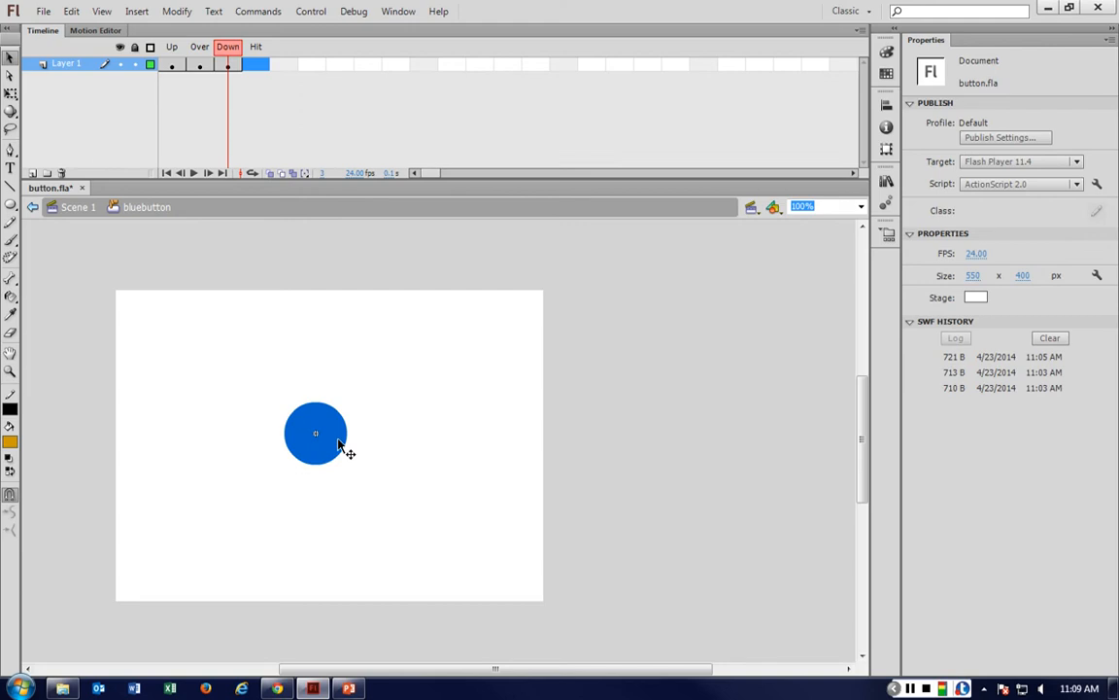
{"action": "right_click", "coordinate": [259, 64]}
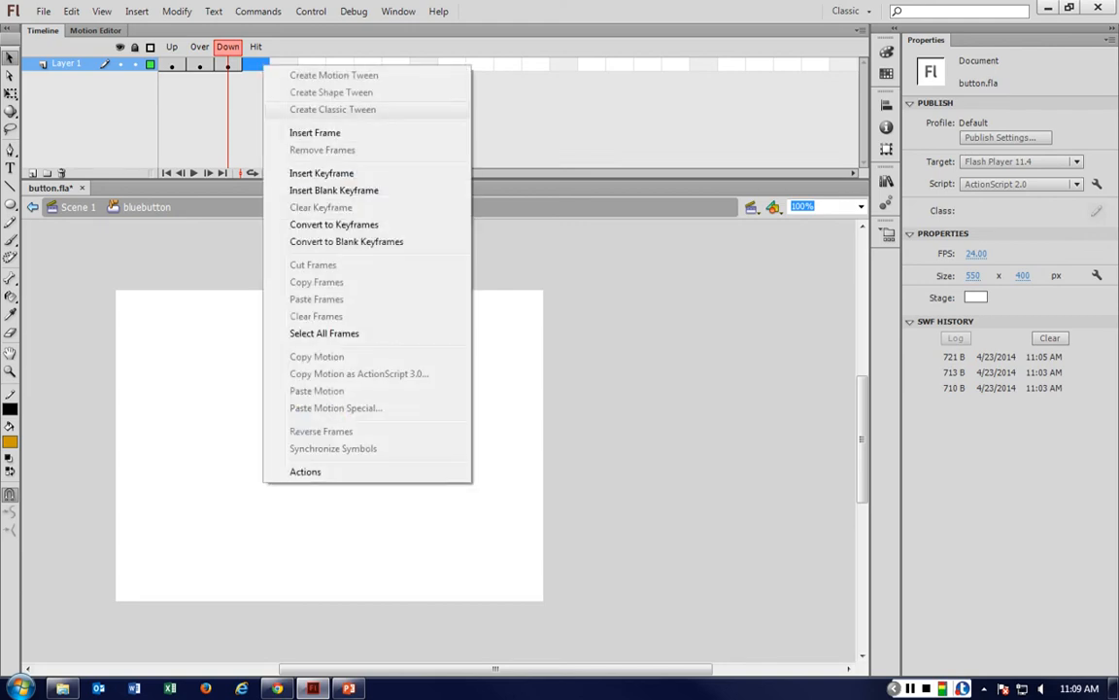
{"action": "left_click", "coordinate": [321, 173]}
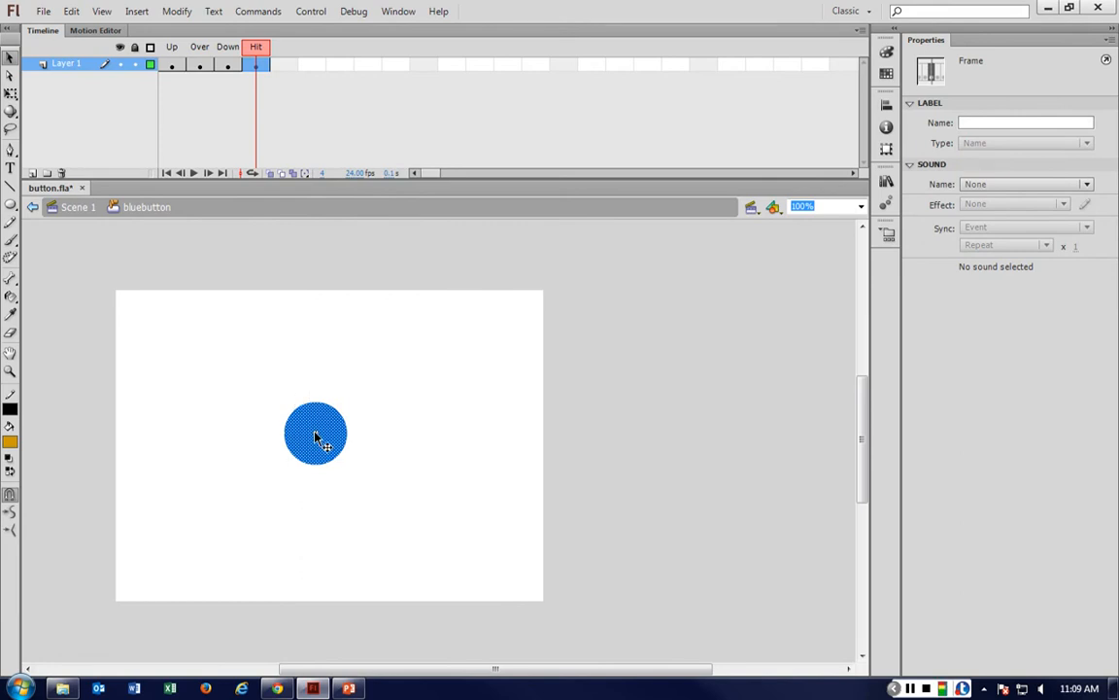
Set the circle's fill color in the Over frame to red.
{"action": "left_click", "coordinate": [187, 66]}
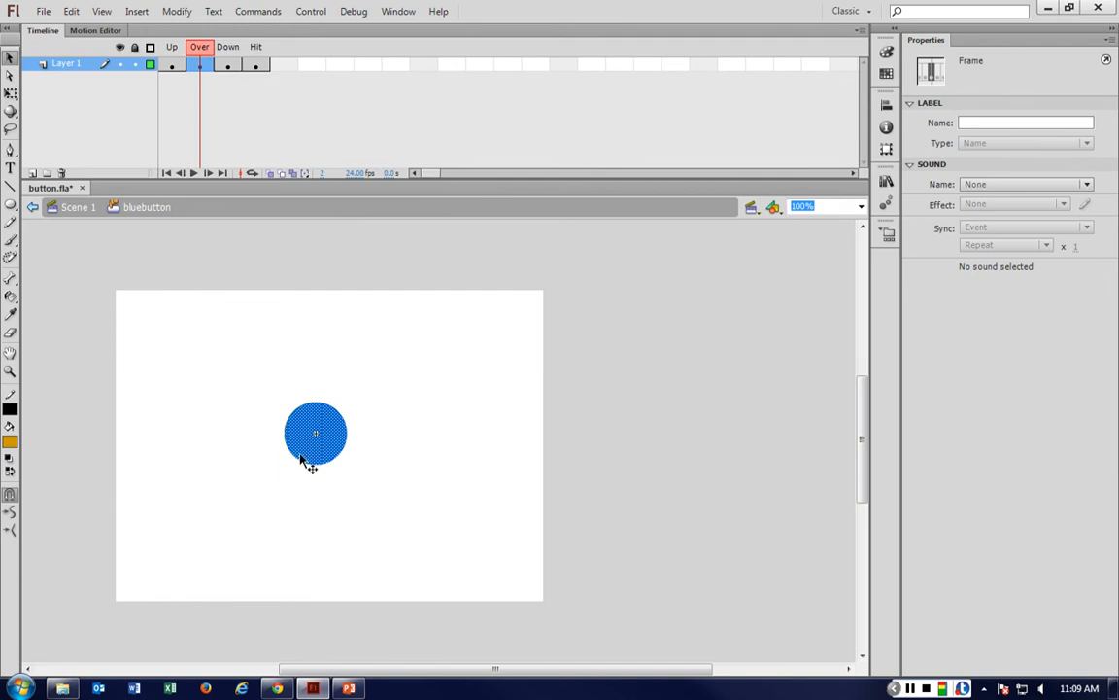
{"action": "left_click", "coordinate": [10, 442]}
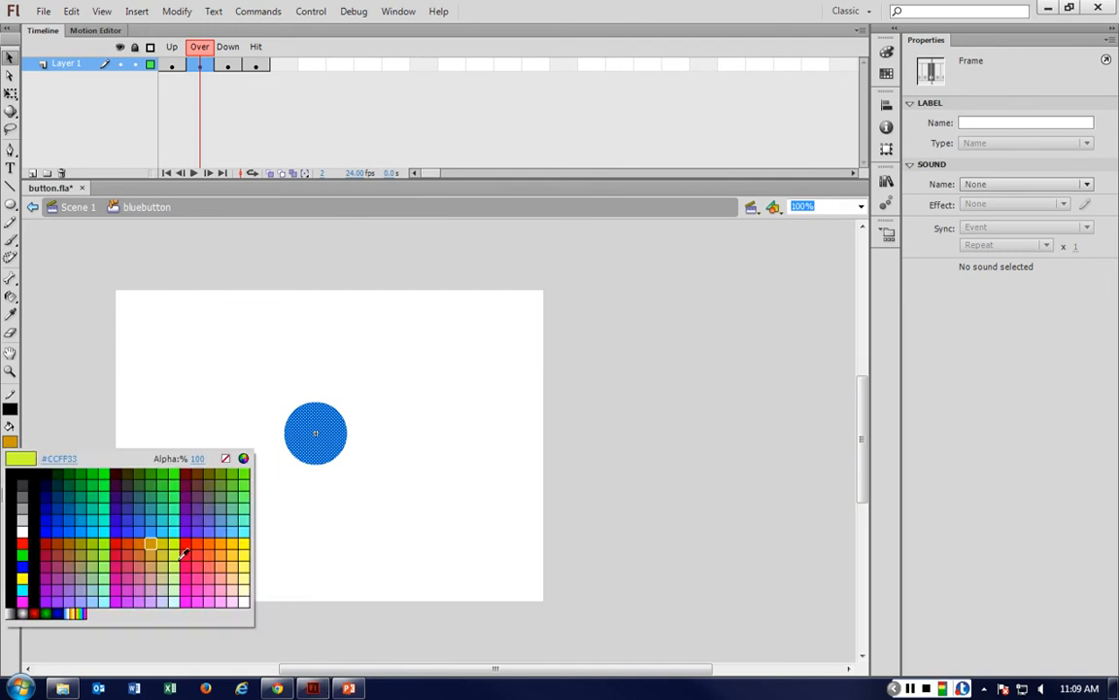
{"action": "left_click", "coordinate": [161, 544]}
Set the circle's fill color in the Down frame to green.
{"action": "left_click", "coordinate": [227, 65]}
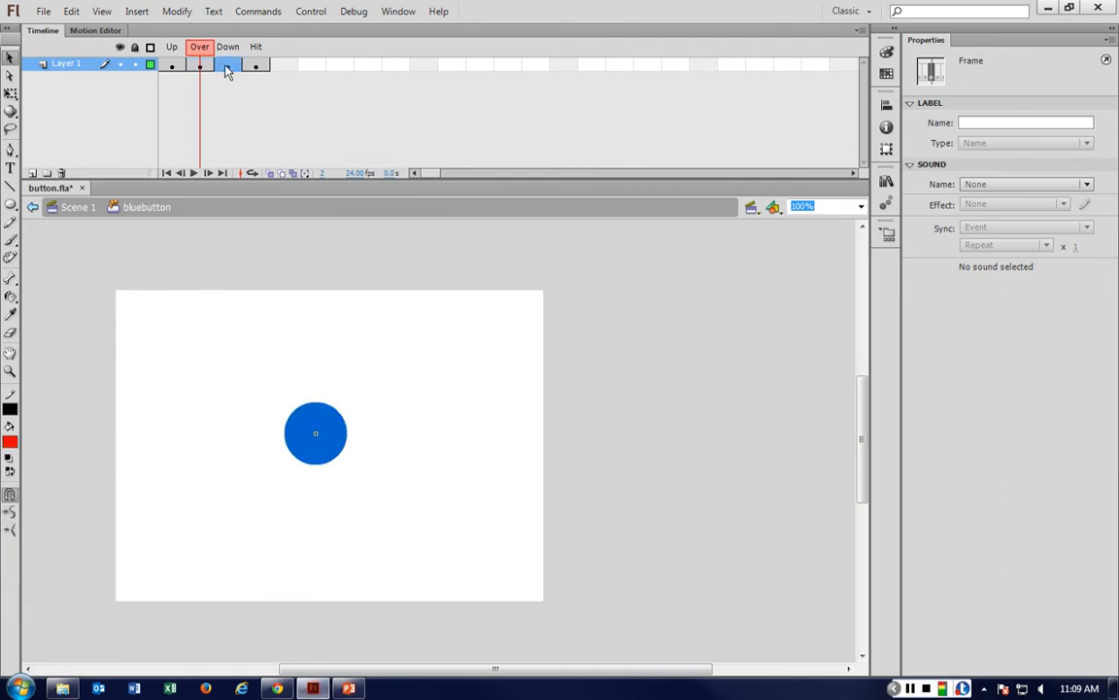
{"action": "left_click", "coordinate": [10, 442]}
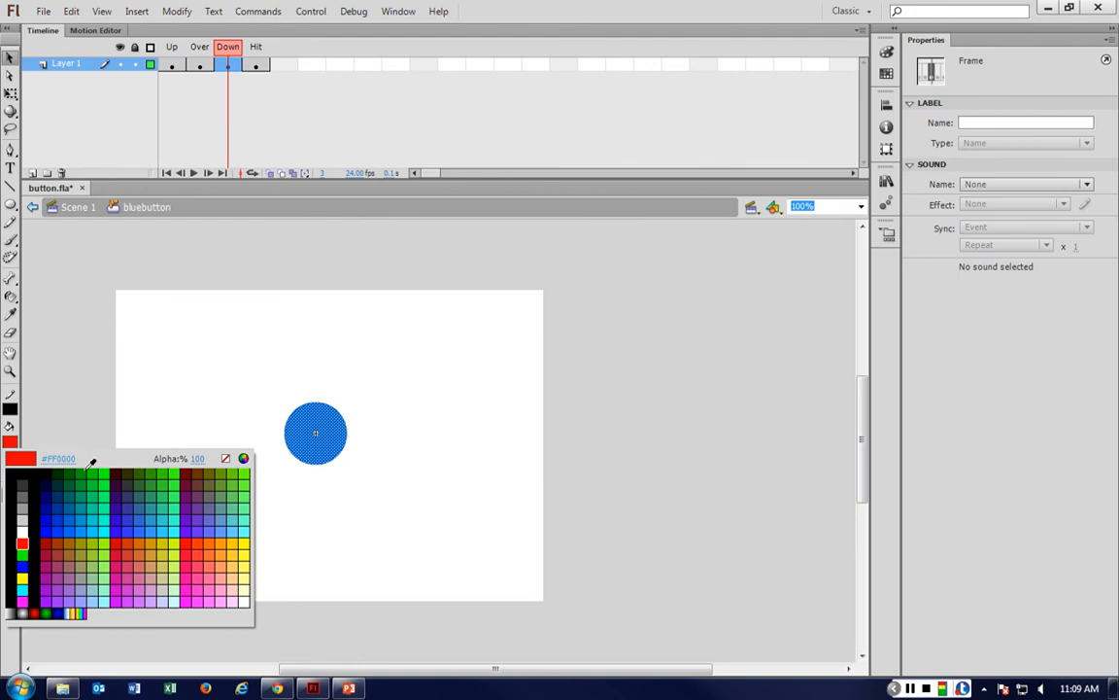
{"action": "left_click", "coordinate": [148, 483]}
{"action": "left_click", "coordinate": [199, 64]}
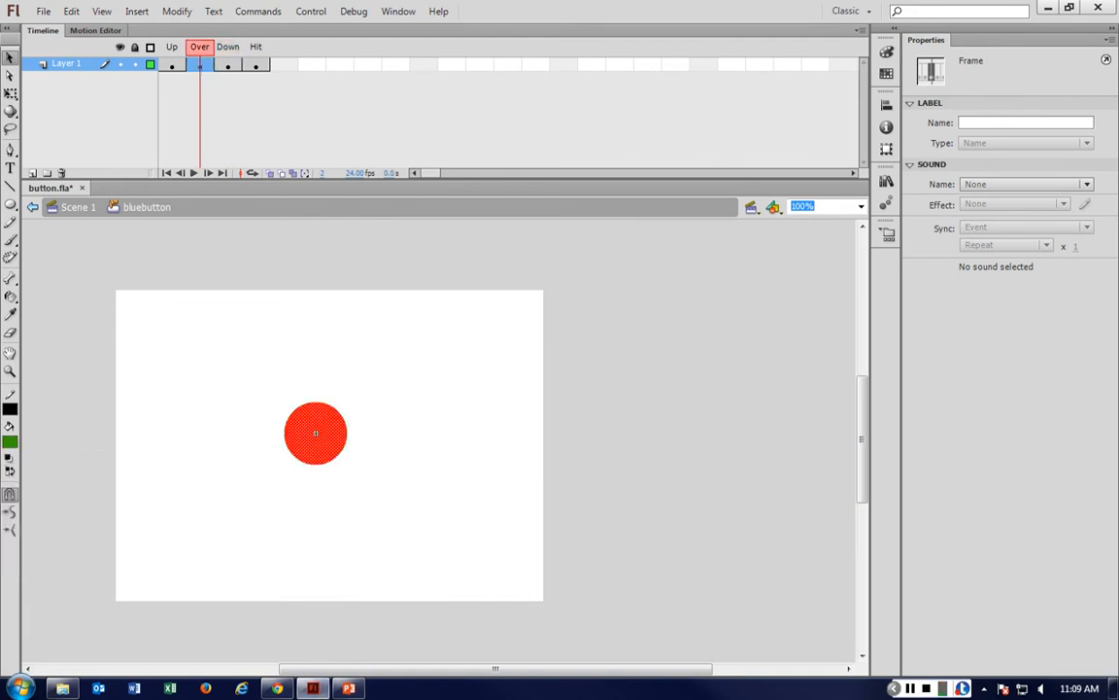
Change the circle's fill color in the Over frame to orange.
{"action": "left_click", "coordinate": [10, 442]}
{"action": "left_click", "coordinate": [209, 552]}
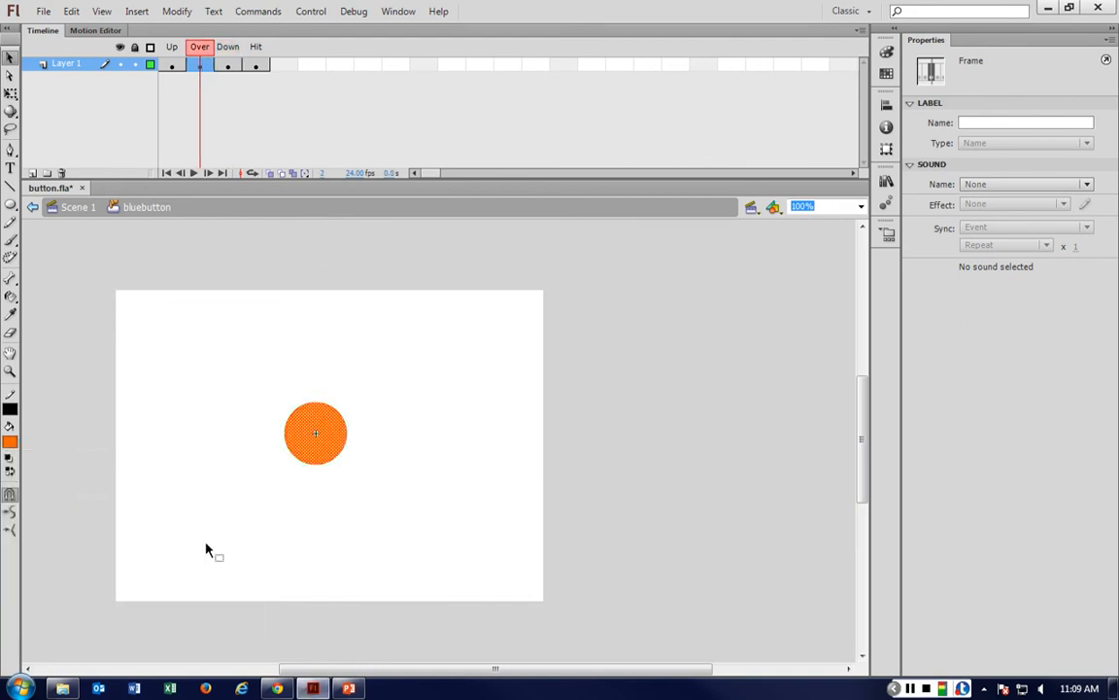
Set the circle's fill color in the Up frame to red.
{"action": "left_click", "coordinate": [172, 64]}
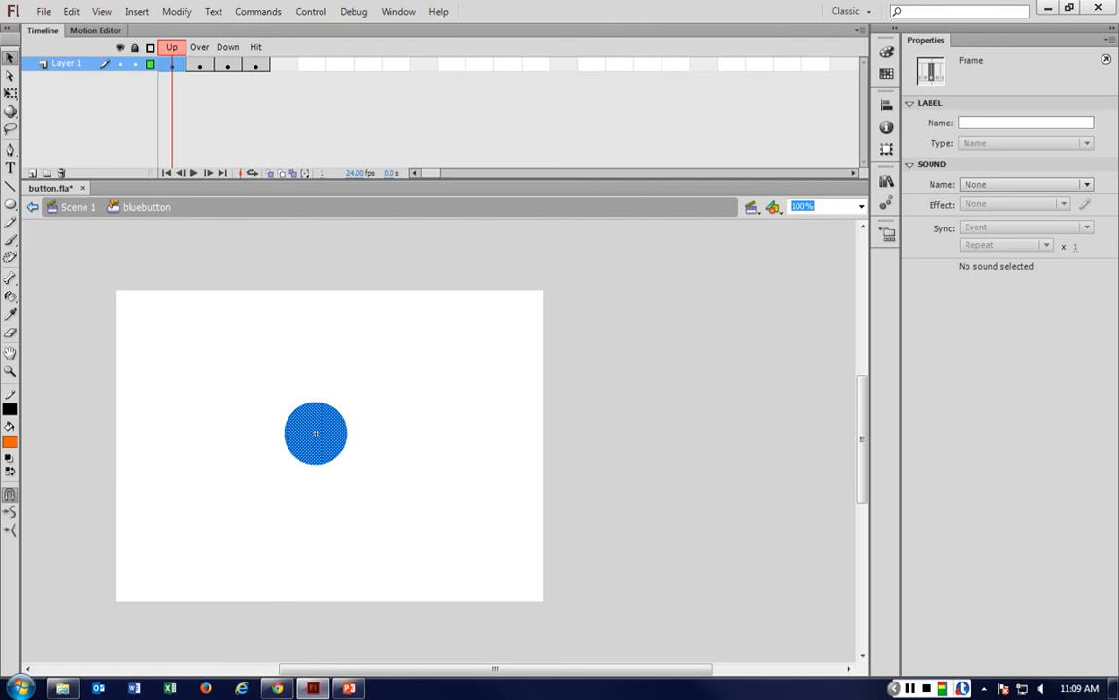
{"action": "left_click", "coordinate": [10, 442]}
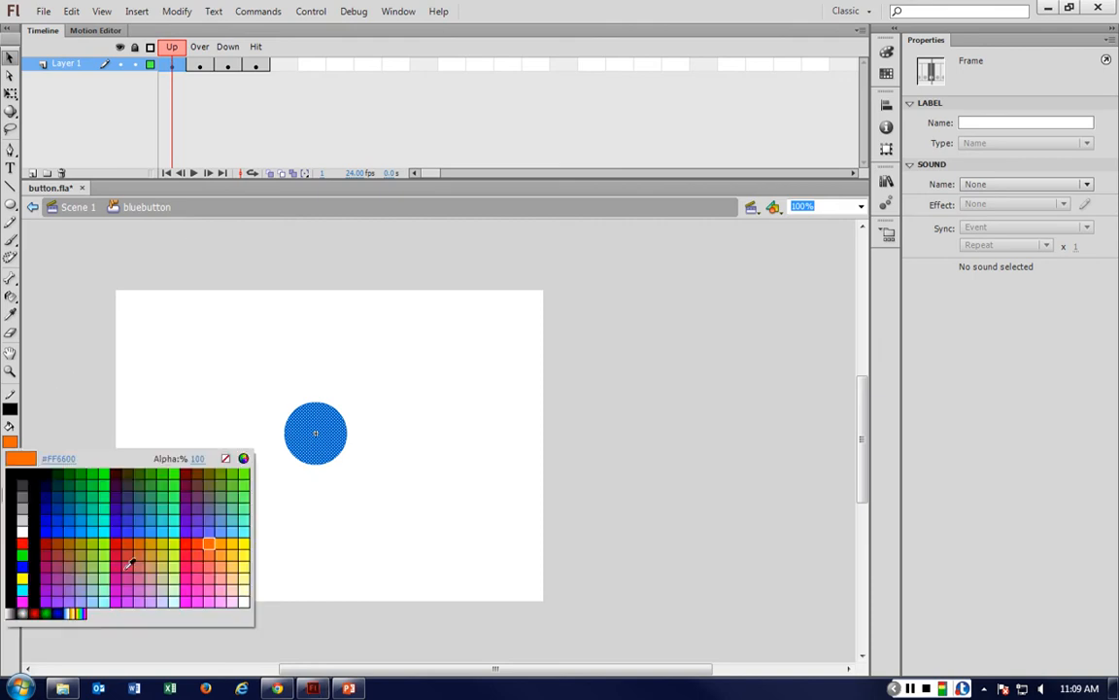
{"action": "left_click", "coordinate": [190, 541]}
{"action": "left_click", "coordinate": [265, 299]}
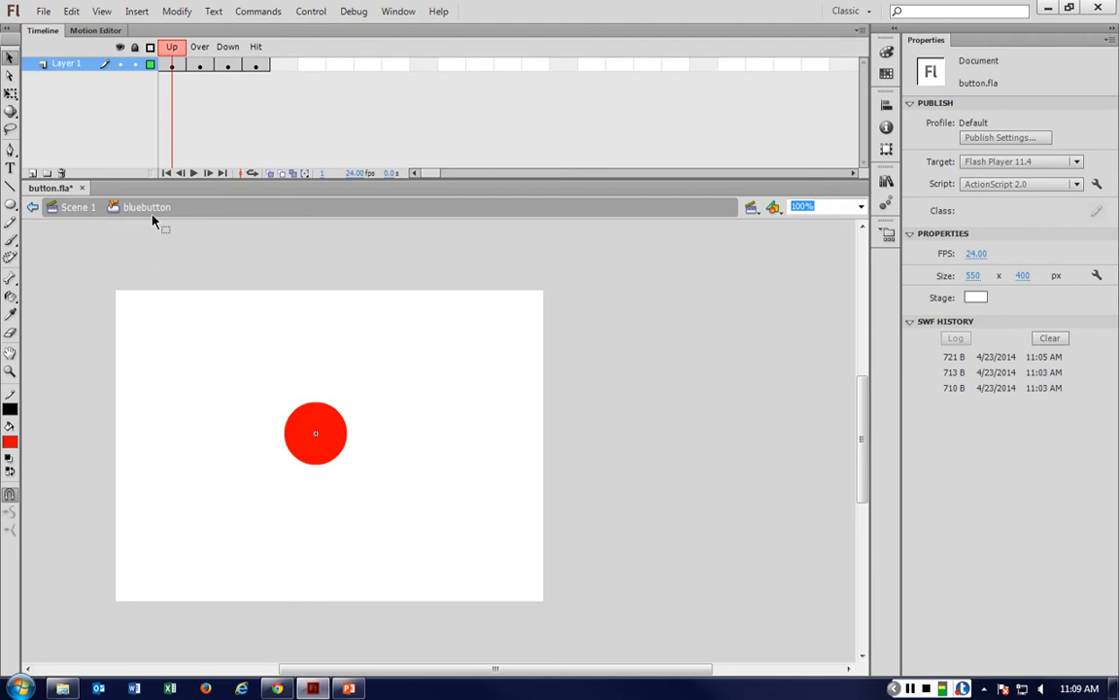
Return to Scene 1, test the movie and click the button in the preview window, then close it.
{"action": "left_click", "coordinate": [78, 208]}
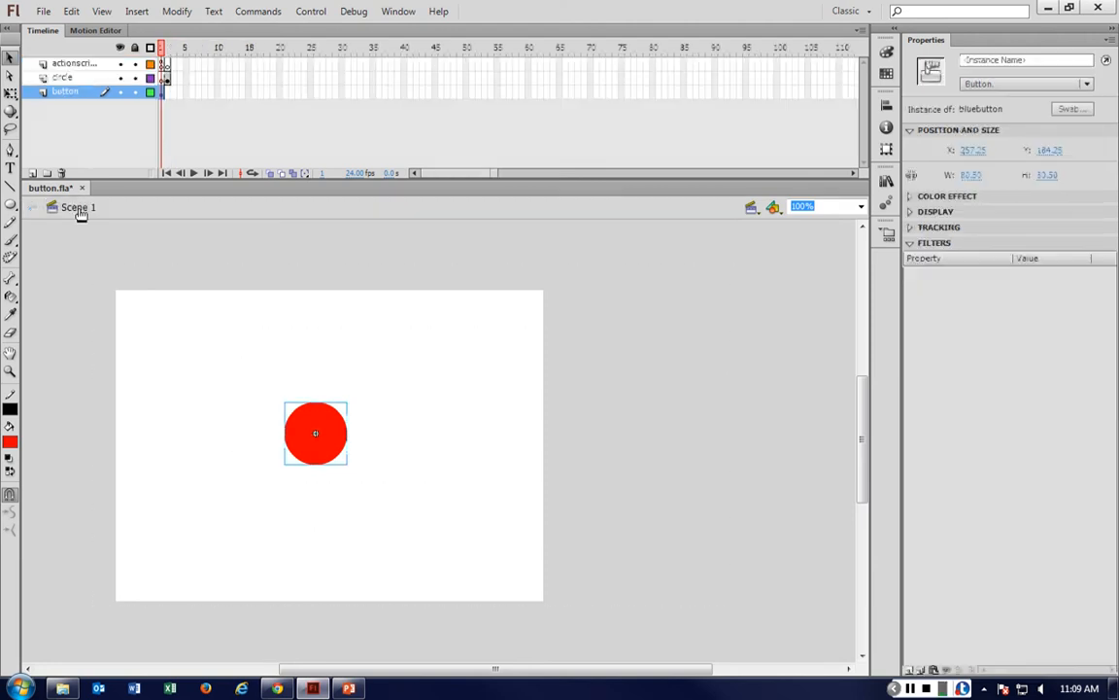
{"action": "left_click", "coordinate": [168, 302]}
{"action": "key", "text": "ctrl+Return"}
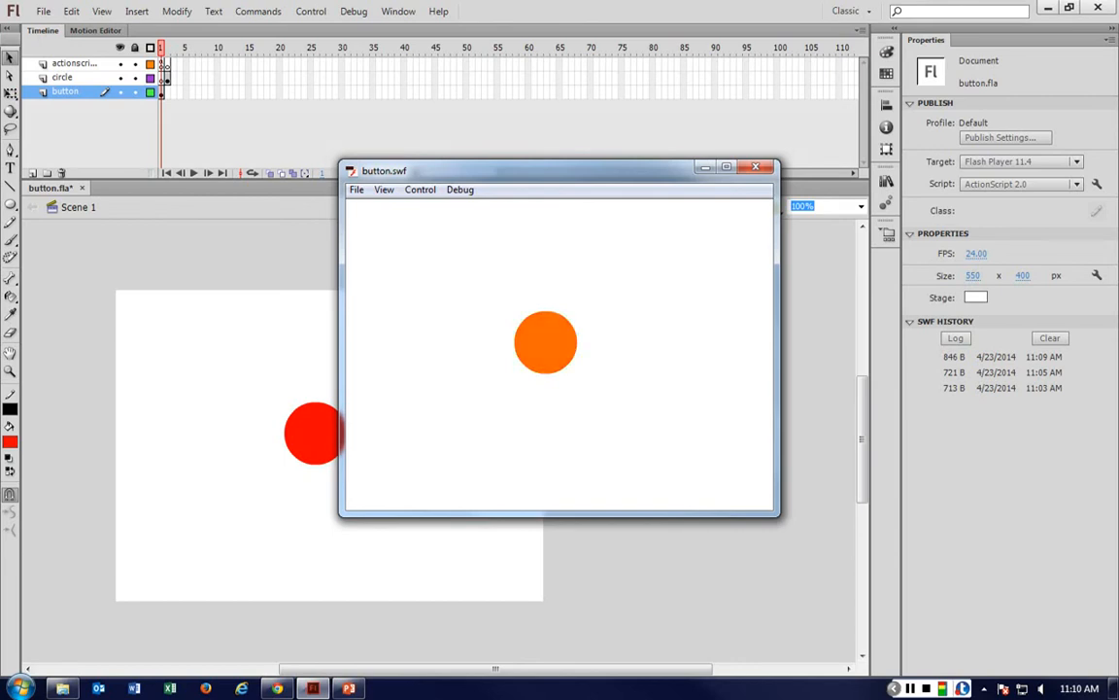
{"action": "left_click", "coordinate": [545, 342]}
{"action": "left_click", "coordinate": [545, 342]}
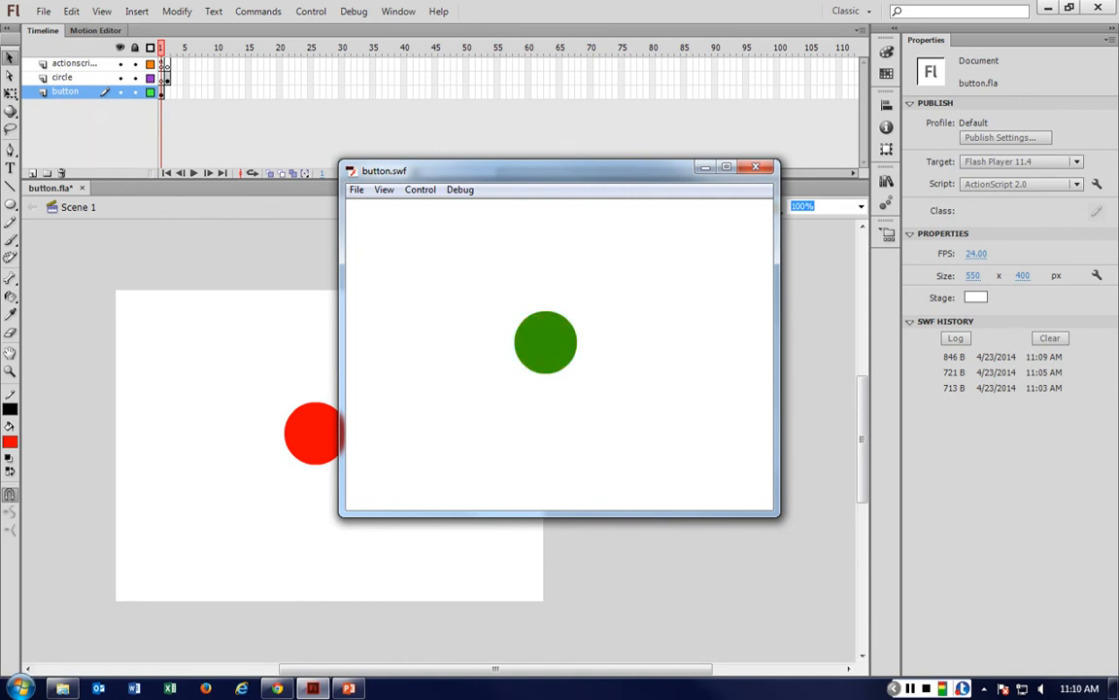
{"action": "left_click", "coordinate": [546, 342]}
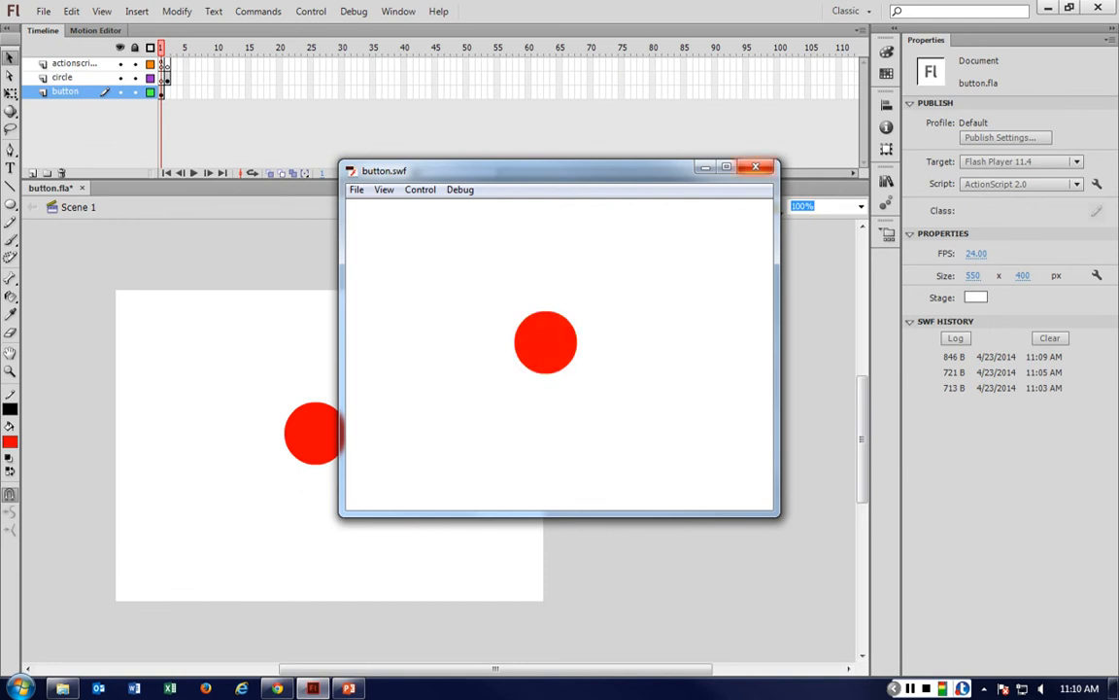
{"action": "left_click", "coordinate": [755, 166]}
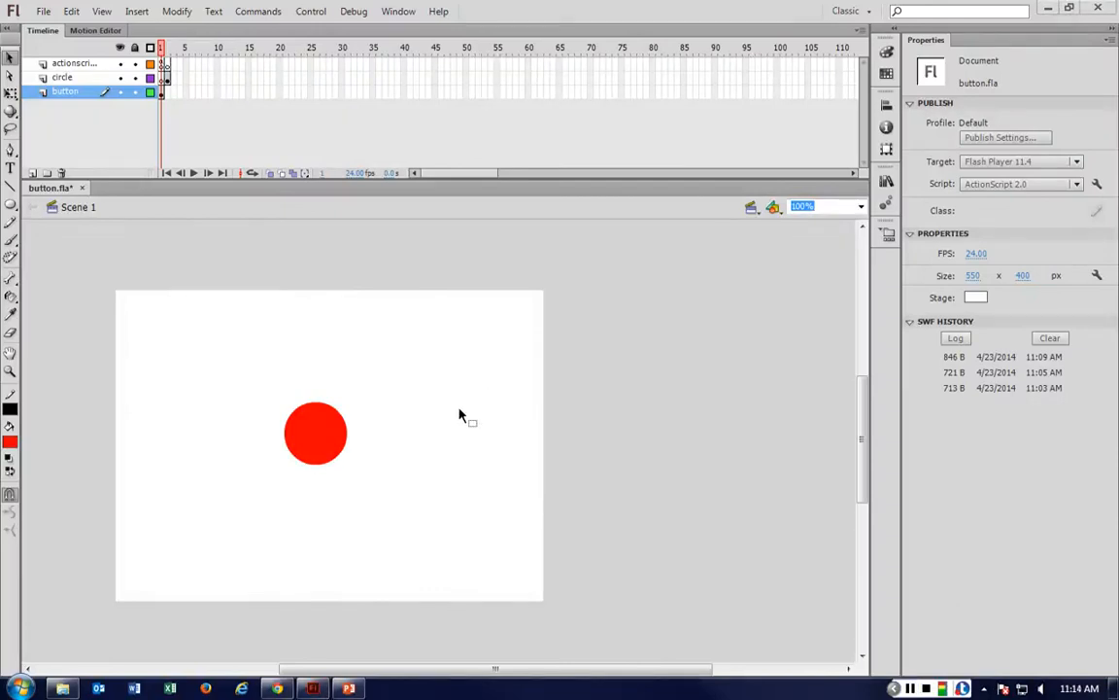
Inspect the first frames of the circle and button layers, dismissing the auto-recovery prompt.
{"action": "left_click", "coordinate": [329, 435]}
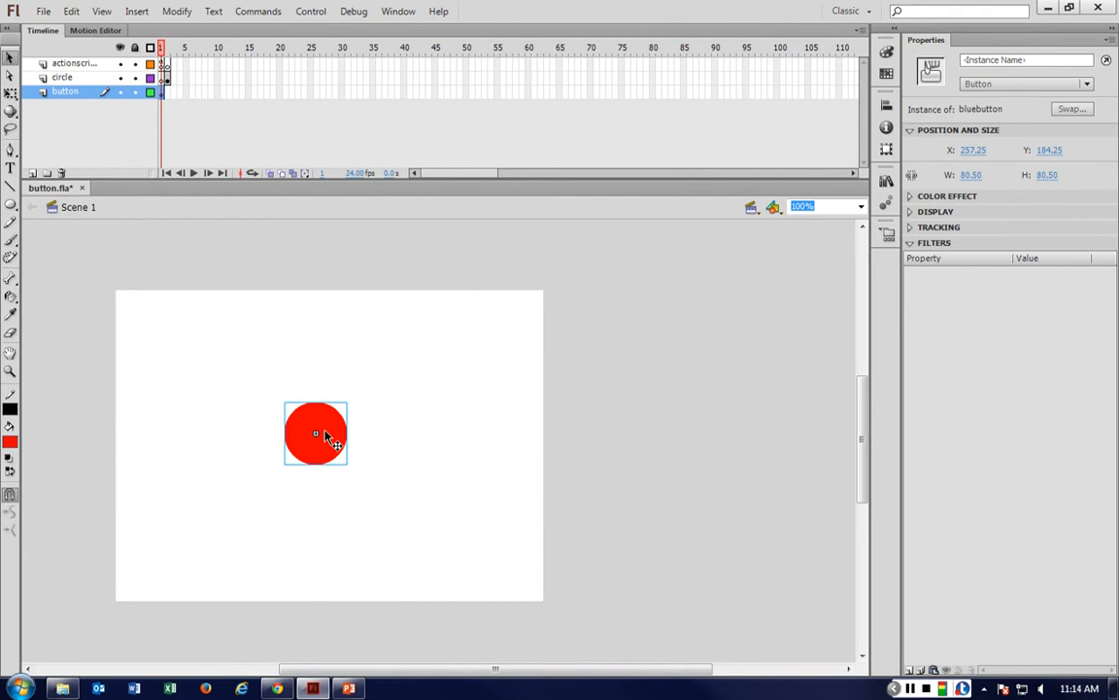
{"action": "left_click", "coordinate": [166, 78]}
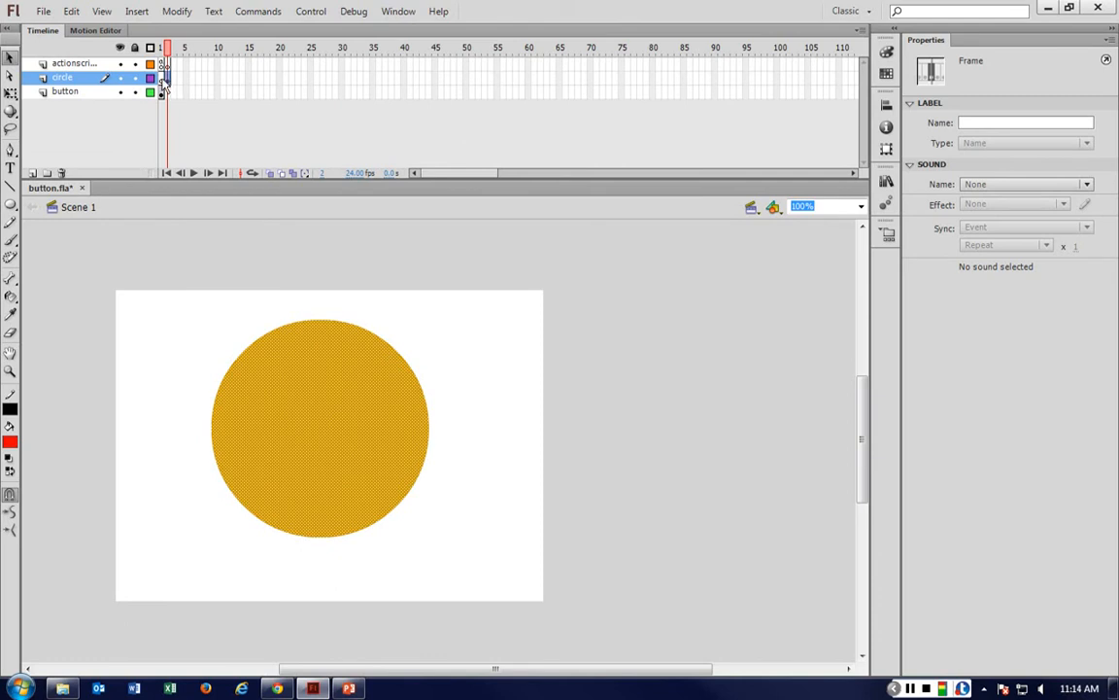
{"action": "left_click", "coordinate": [163, 92]}
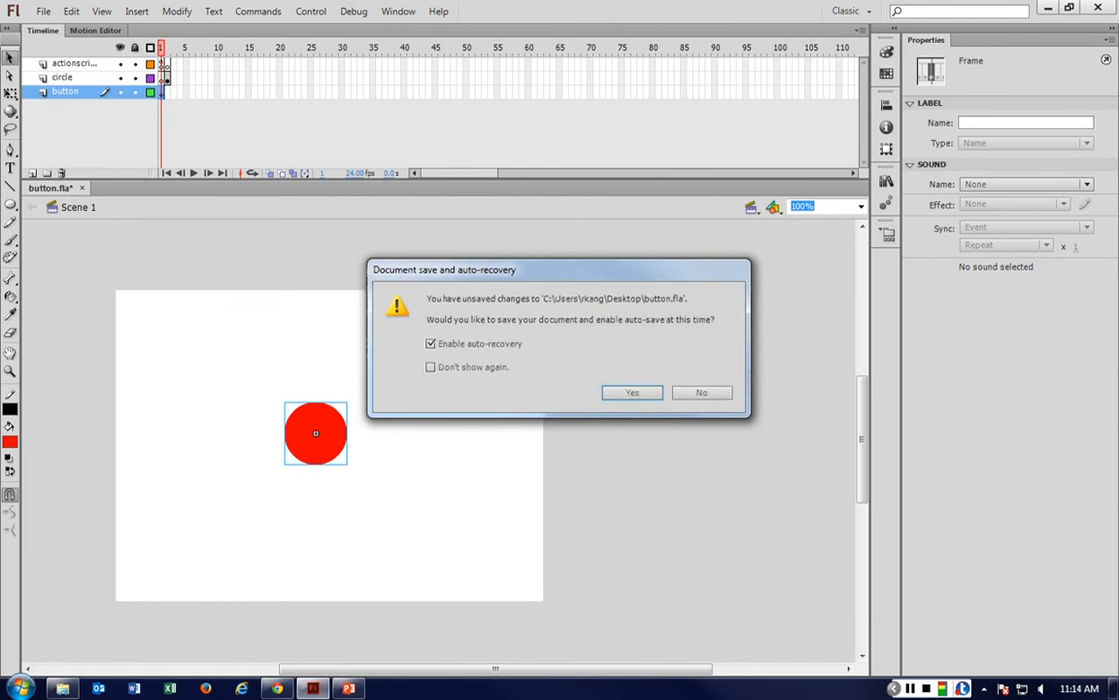
{"action": "key", "text": "Escape"}
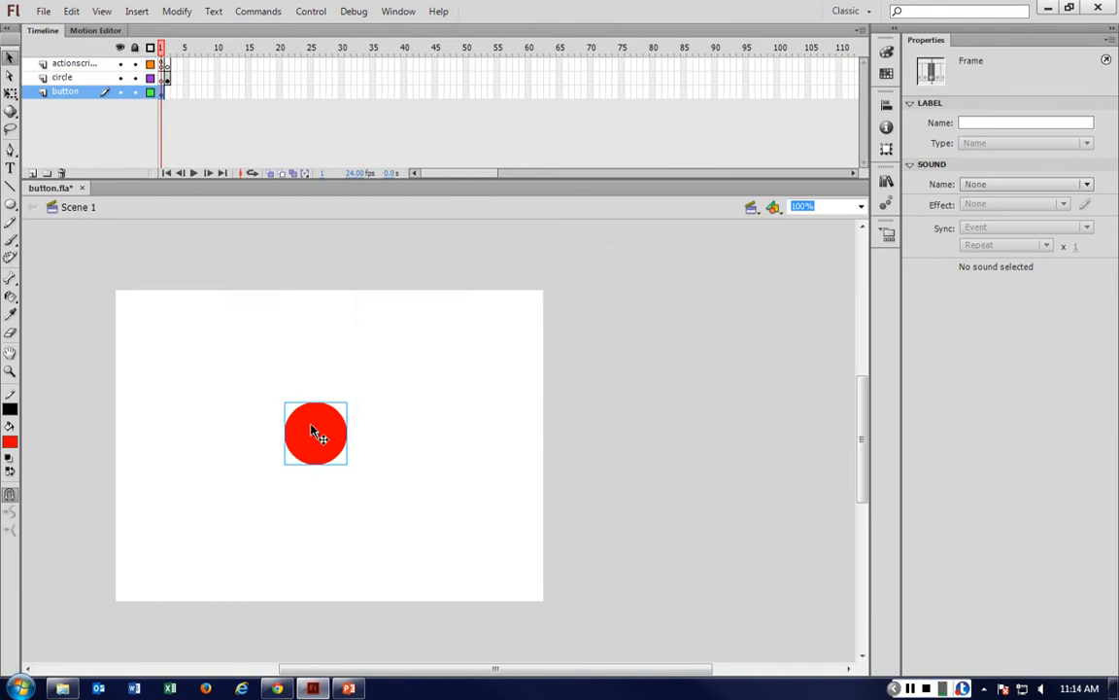
{"action": "left_click", "coordinate": [312, 427]}
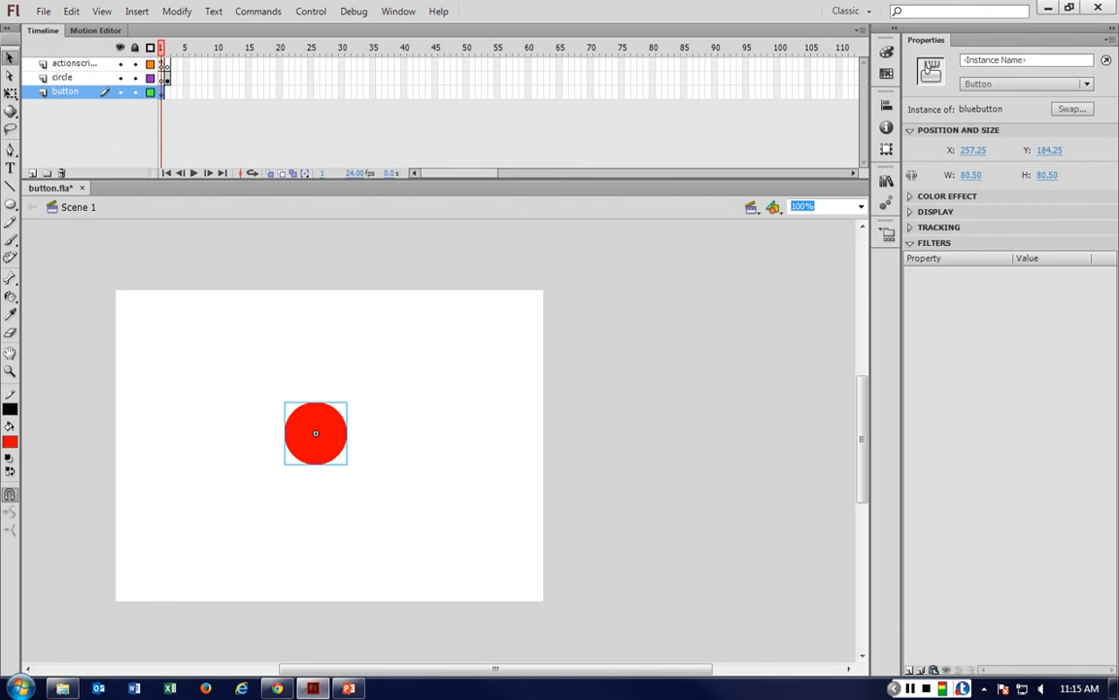
Lock the actionscript and circle layers and select the button instance.
{"action": "left_click", "coordinate": [135, 64]}
{"action": "left_click", "coordinate": [135, 78]}
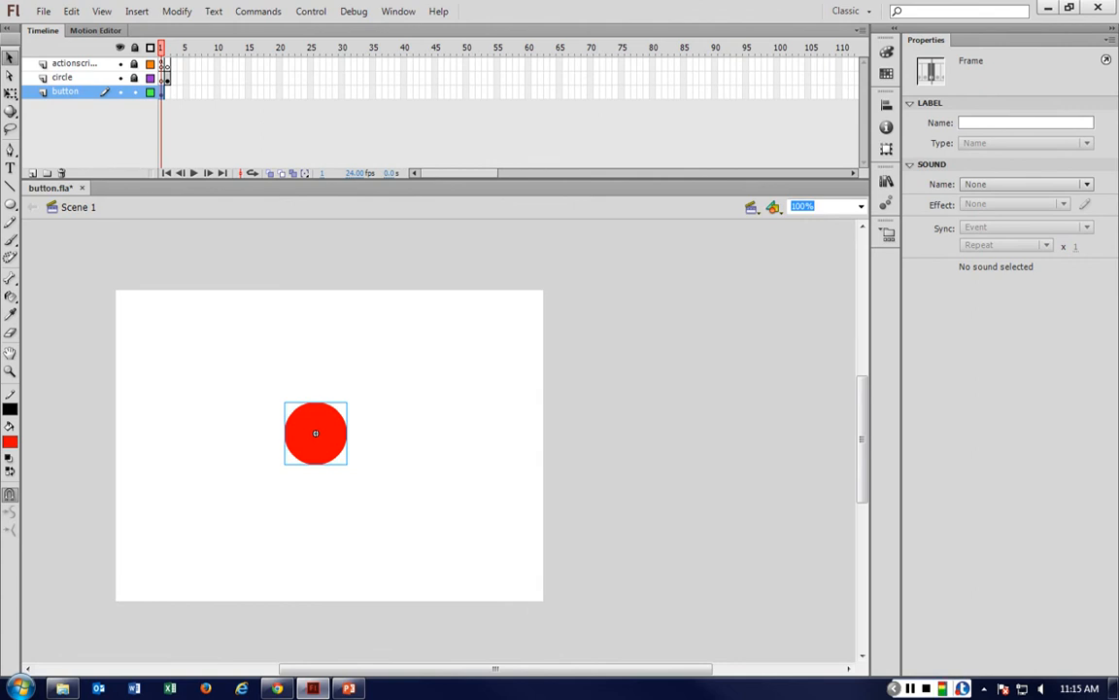
{"action": "left_click", "coordinate": [335, 431]}
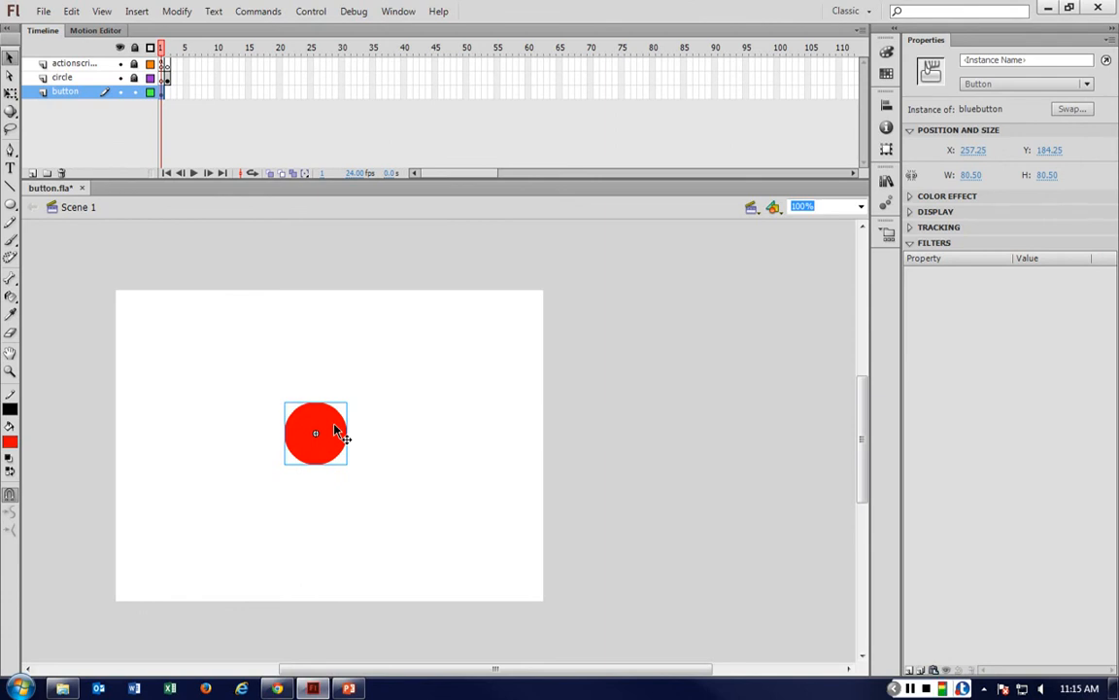
{"action": "left_click", "coordinate": [354, 11]}
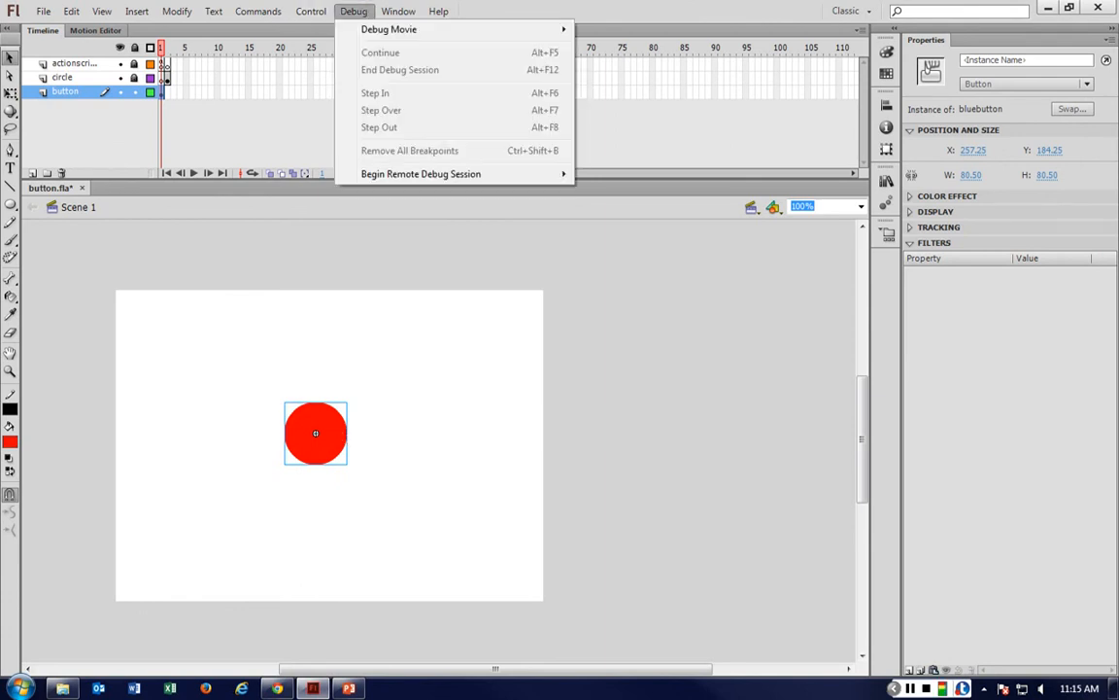
{"action": "mouse_move", "coordinate": [311, 10]}
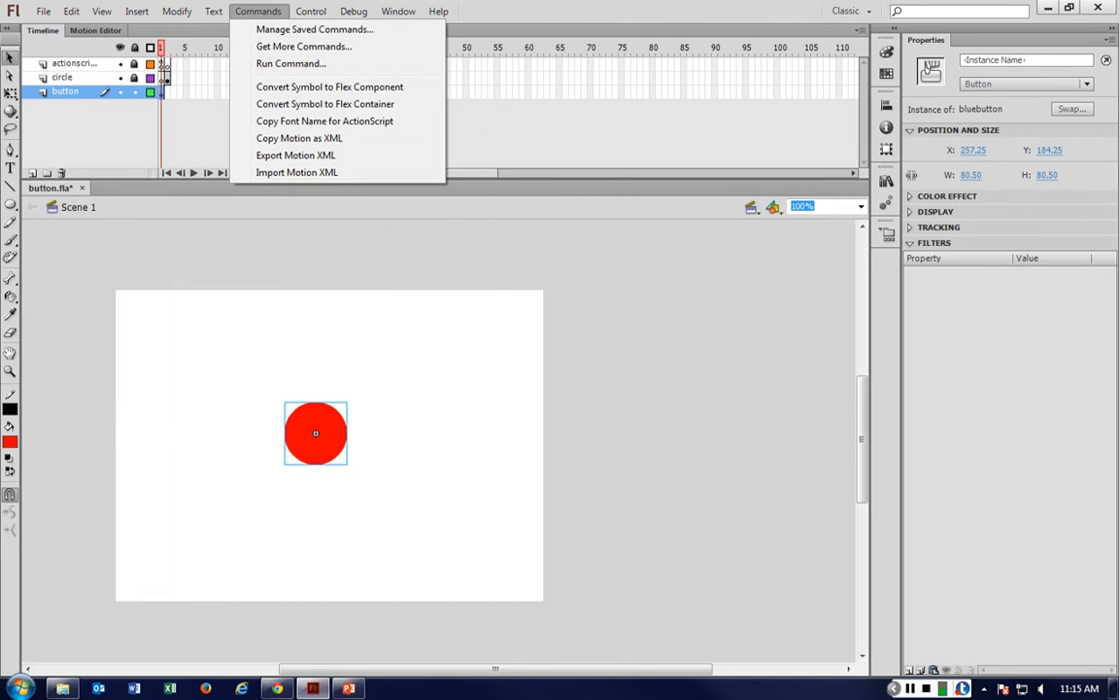
{"action": "left_click", "coordinate": [259, 10]}
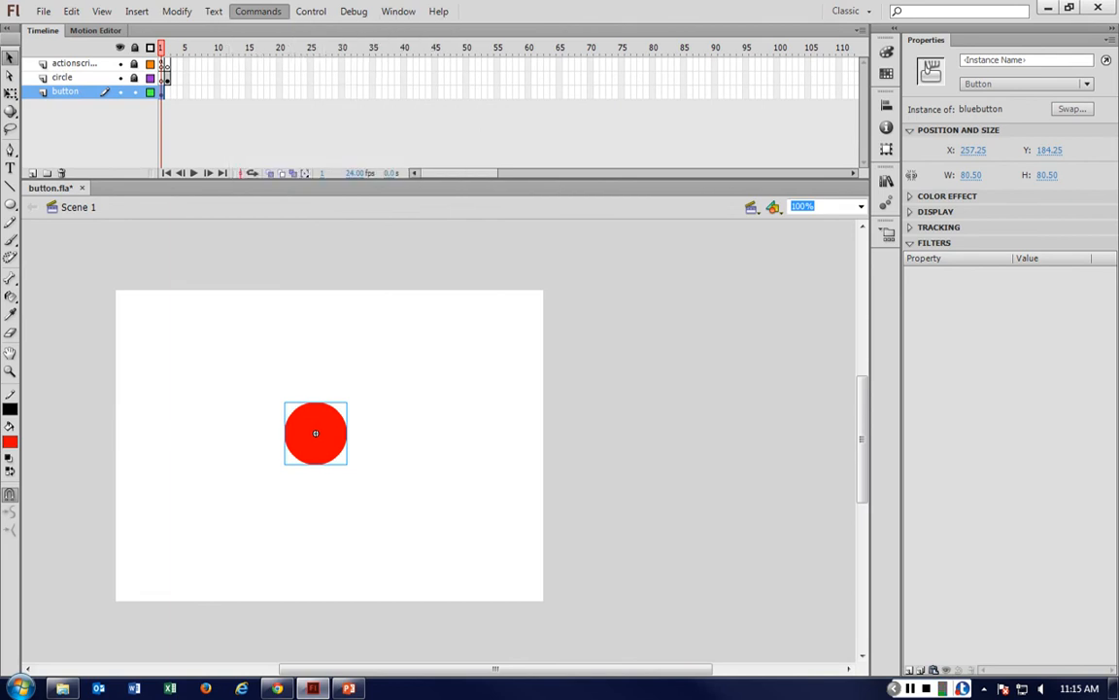
{"action": "left_click", "coordinate": [354, 11]}
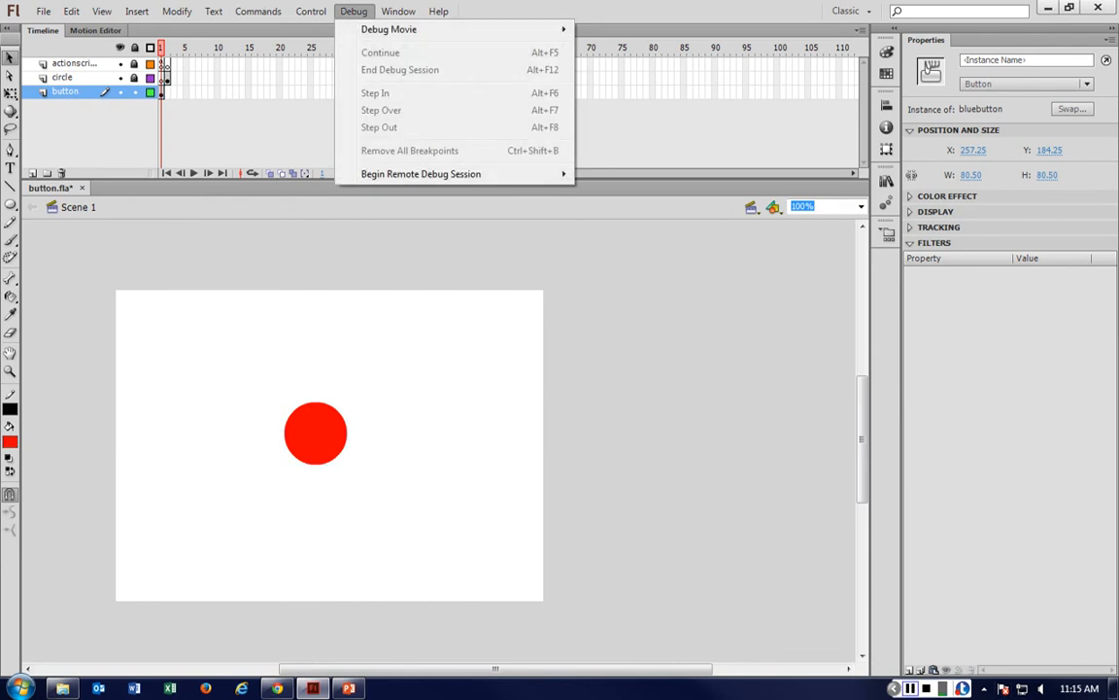
{"action": "left_click", "coordinate": [832, 417]}
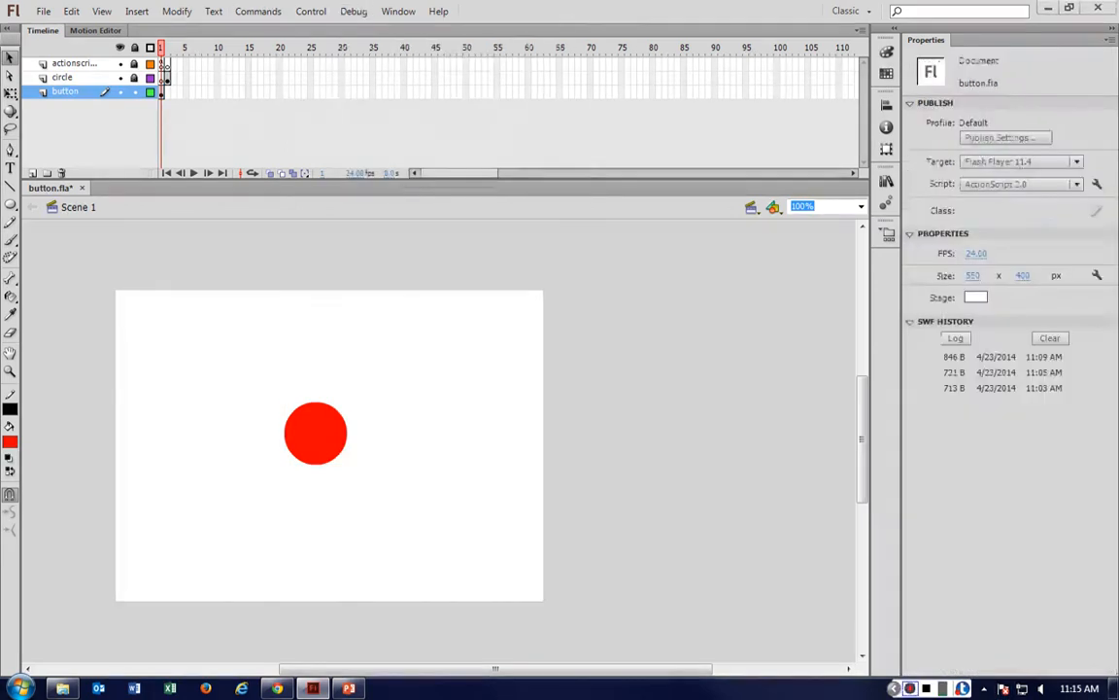
Open the Actions panel for the button instance and start an on (release) handler.
{"action": "left_click", "coordinate": [326, 434]}
{"action": "key", "text": "F9"}
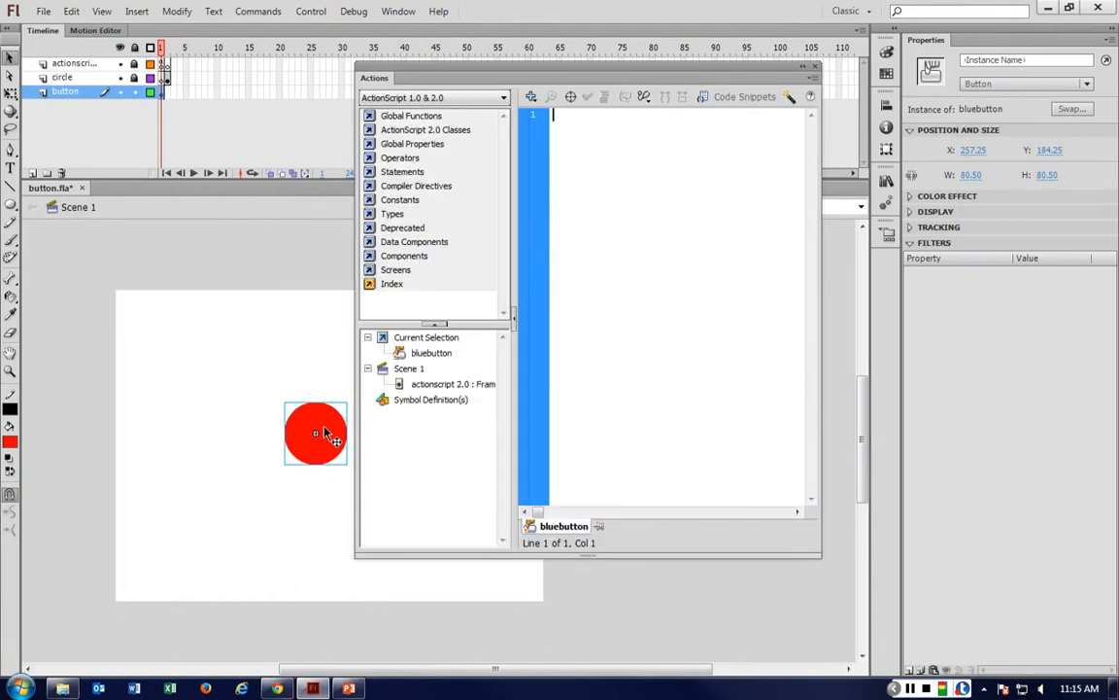
{"action": "type", "text": "on"}
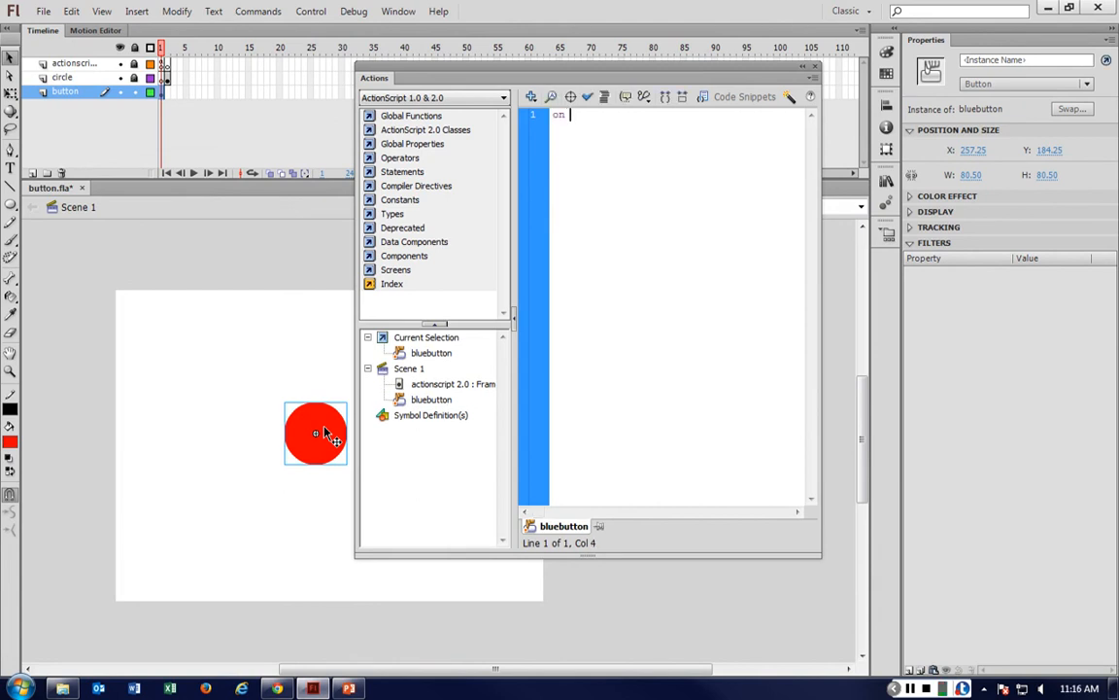
{"action": "type", "text": " (releas"}
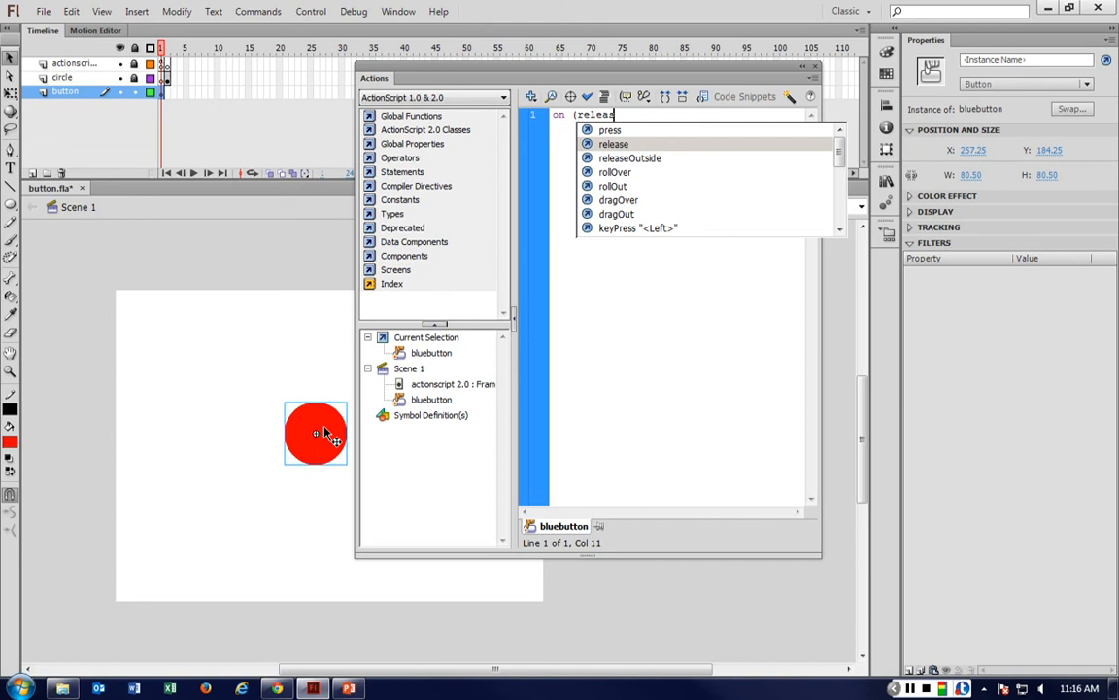
{"action": "key", "text": "Down"}
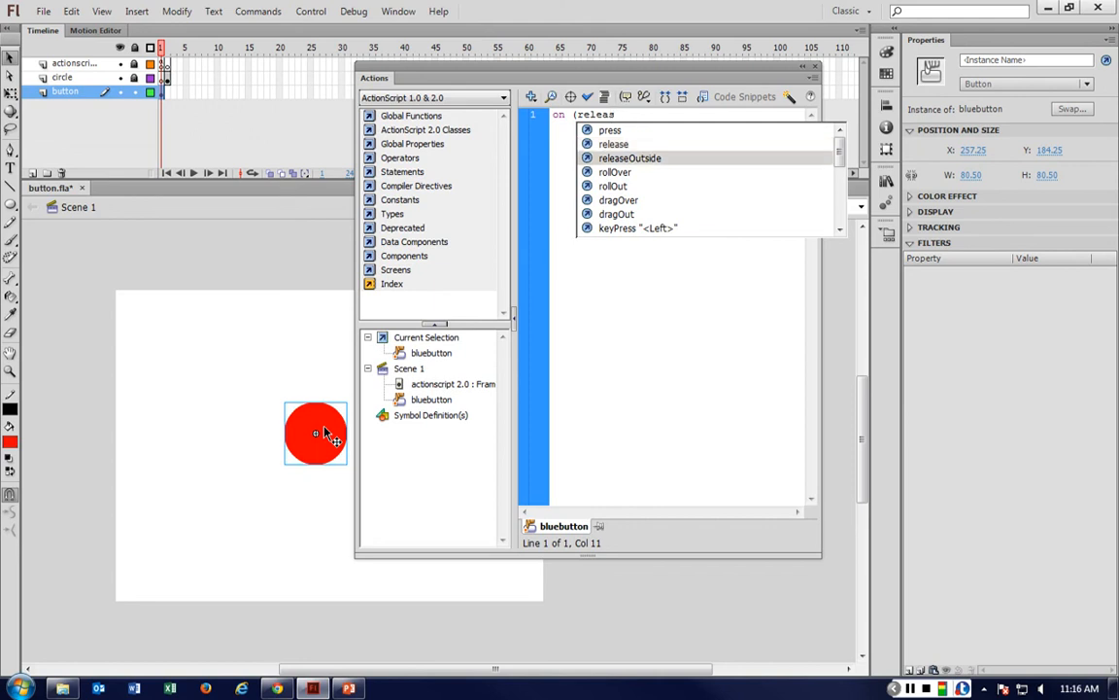
{"action": "key", "text": "Up"}
{"action": "key", "text": "Up"}
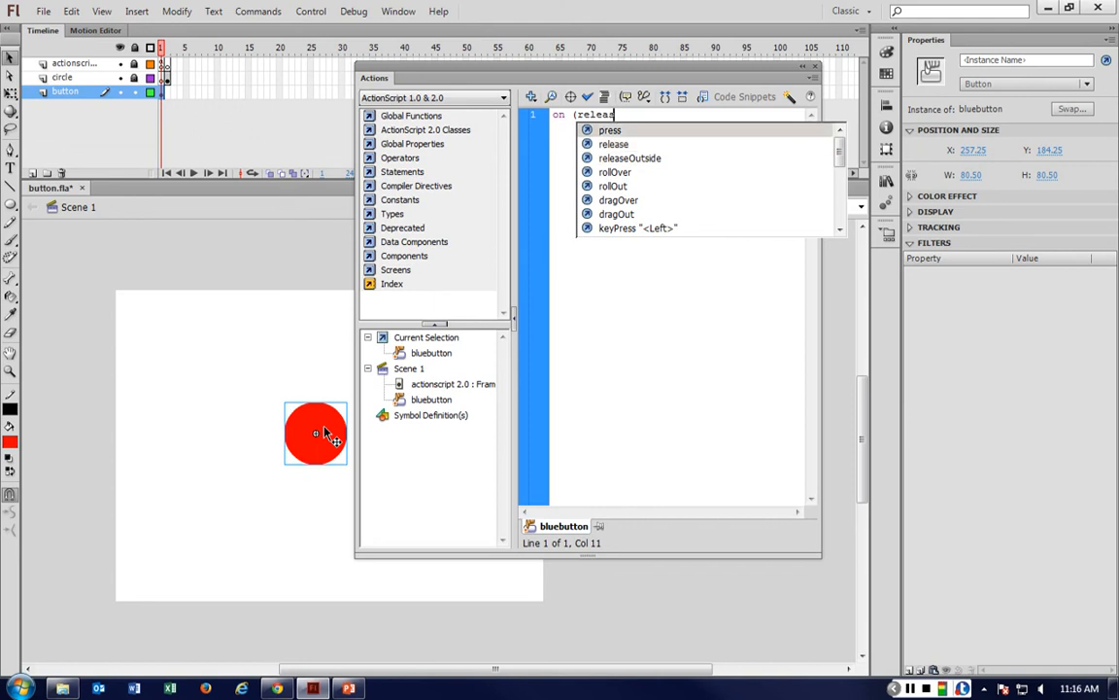
{"action": "key", "text": "Down"}
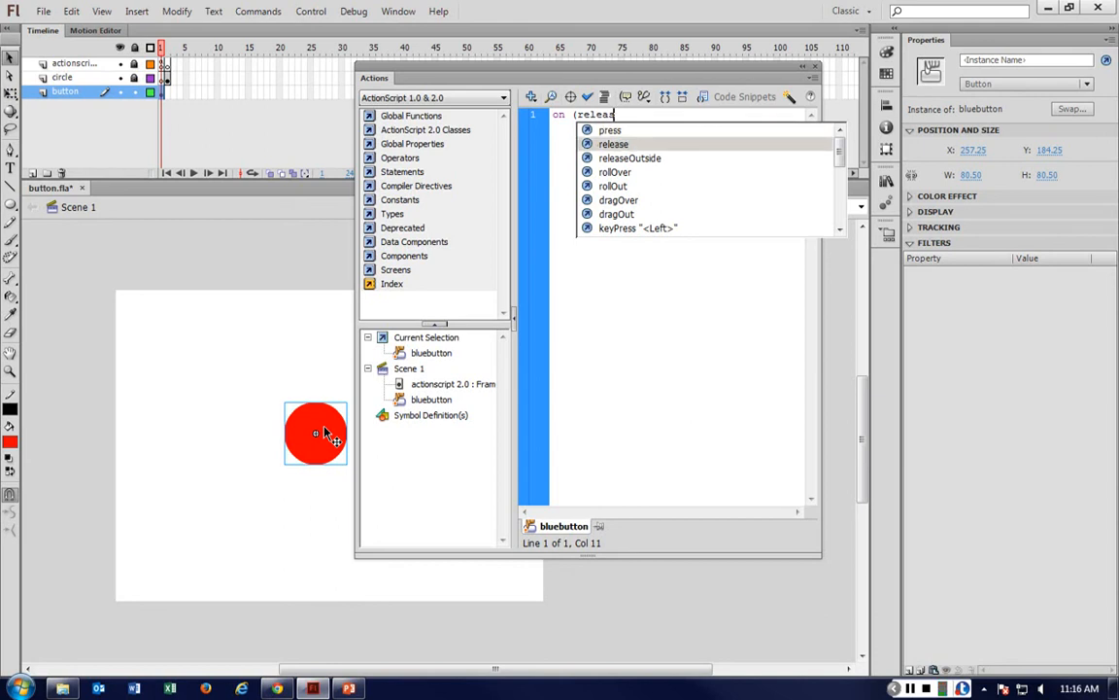
{"action": "key", "text": "Return"}
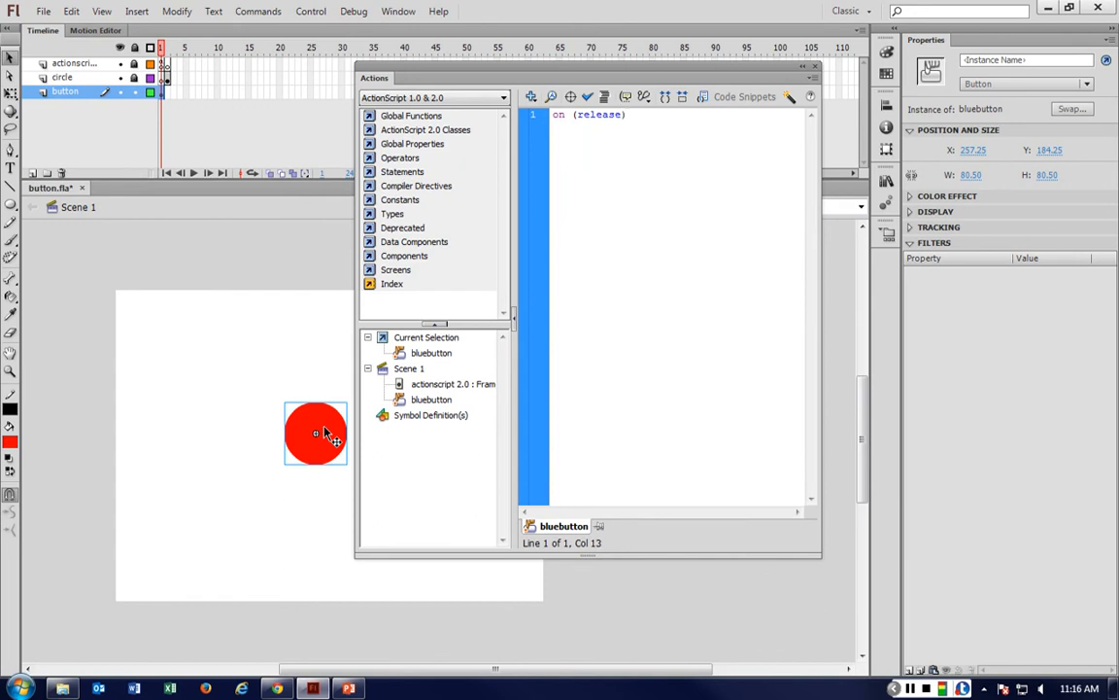
Add a block to the release handler containing gotoAndPlay(2);.
{"action": "type", "text": "{"}
{"action": "key", "text": "Return"}
{"action": "key", "text": "Return"}
{"action": "key", "text": "Up"}
{"action": "type", "text": "gotoAndPlay"}
{"action": "type", "text": "("}
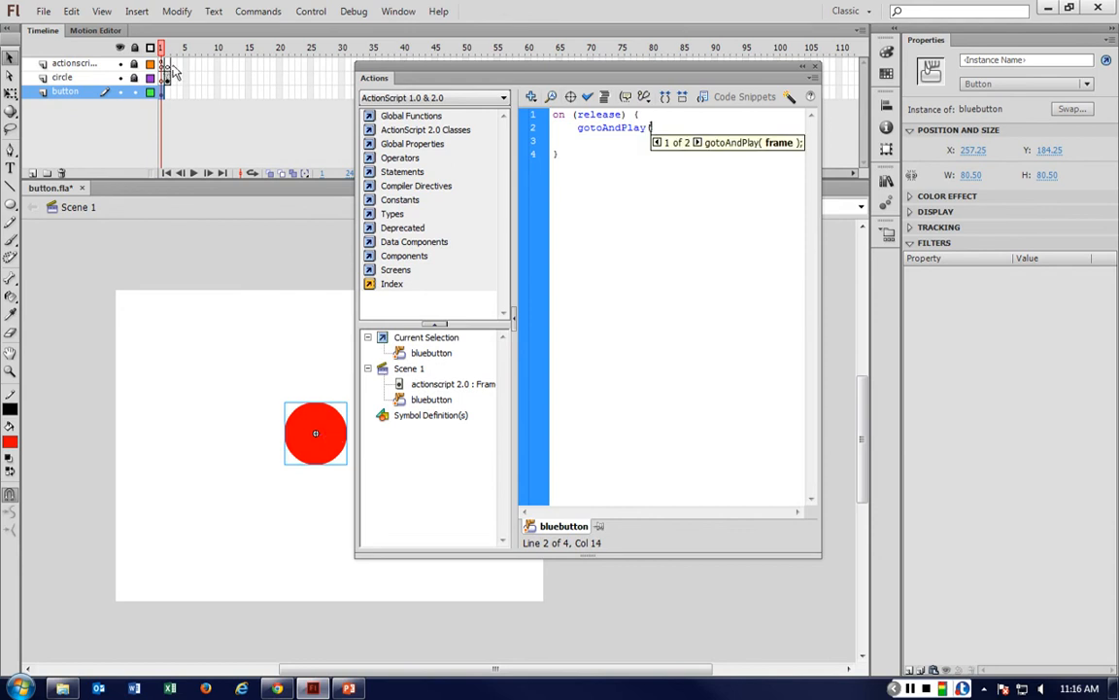
{"action": "type", "text": "2)"}
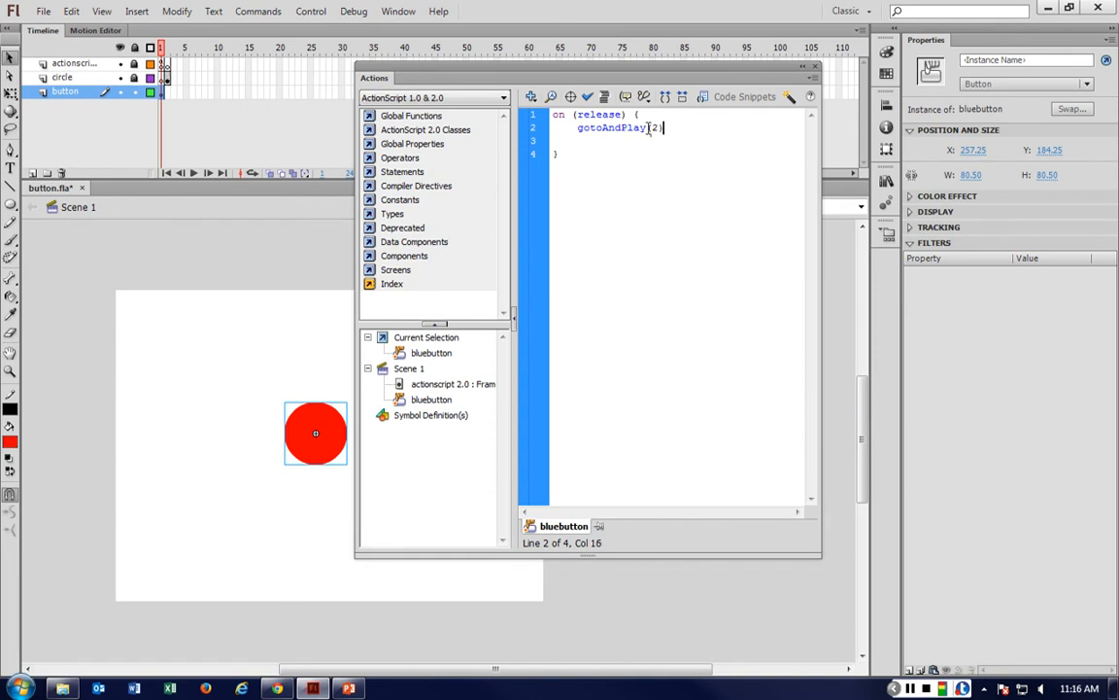
{"action": "type", "text": ";"}
Highlight the handler line and the gotoAndPlay line to review the script.
{"action": "key", "text": "shift+Left"}
{"action": "left_click", "coordinate": [678, 127]}
{"action": "left_click_drag", "start_coordinate": [628, 117], "coordinate": [551, 115]}
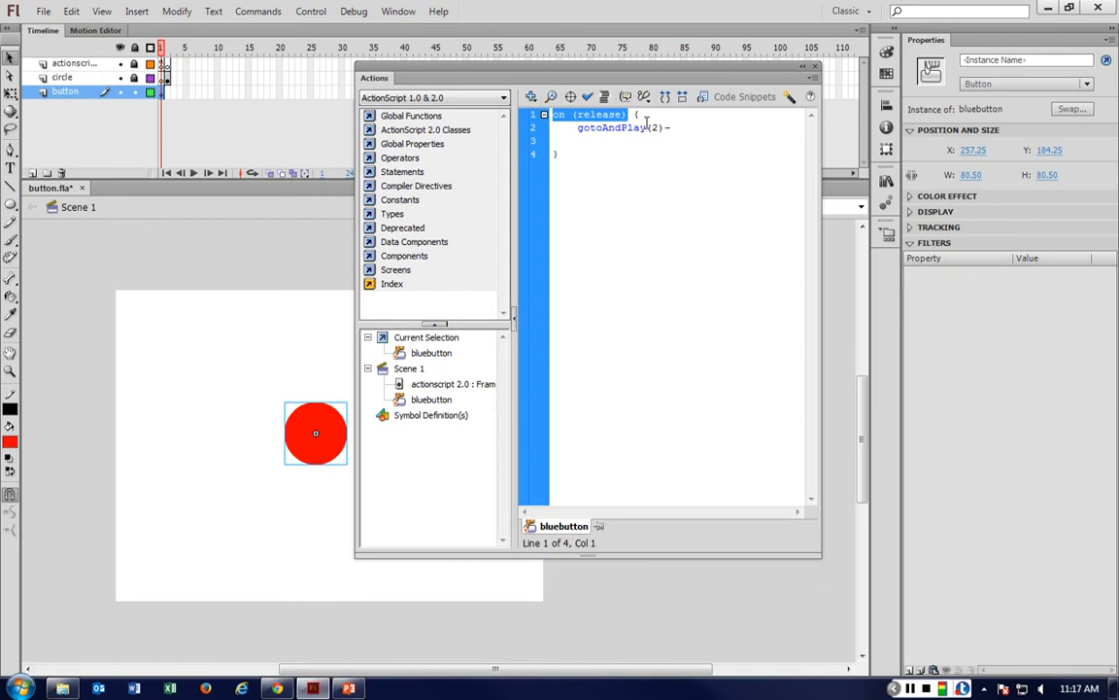
{"action": "left_click_drag", "start_coordinate": [579, 128], "coordinate": [678, 128]}
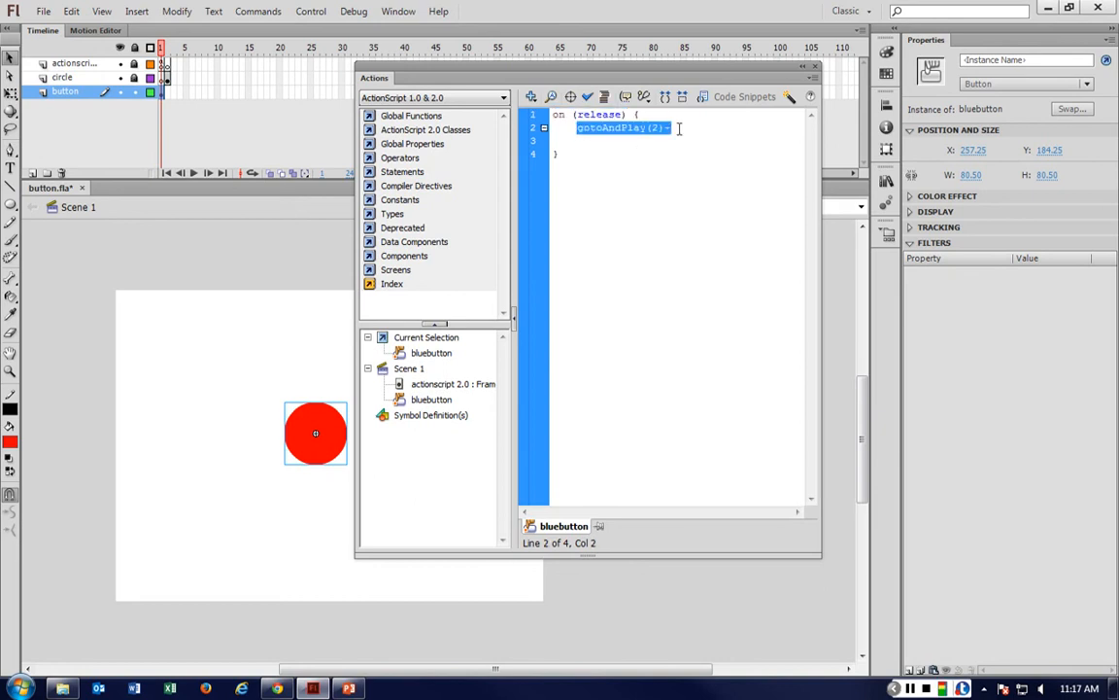
{"action": "left_click", "coordinate": [678, 128]}
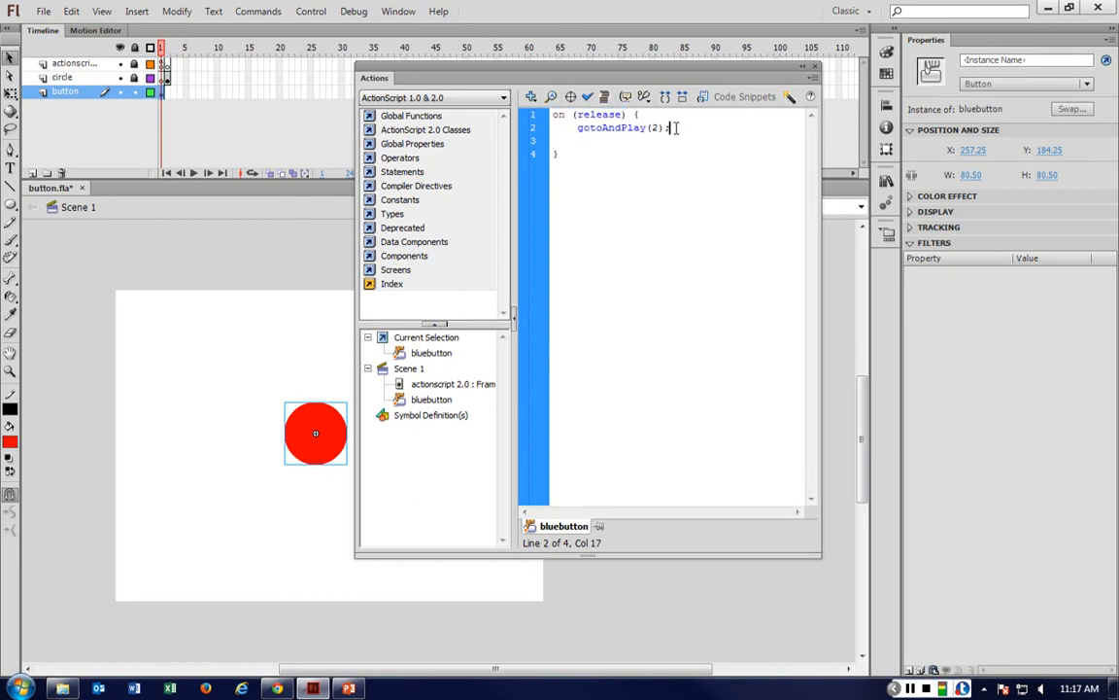
Save the document and test the movie.
{"action": "left_click", "coordinate": [711, 191]}
{"action": "key", "text": "ctrl+s"}
{"action": "key", "text": "ctrl+Return"}
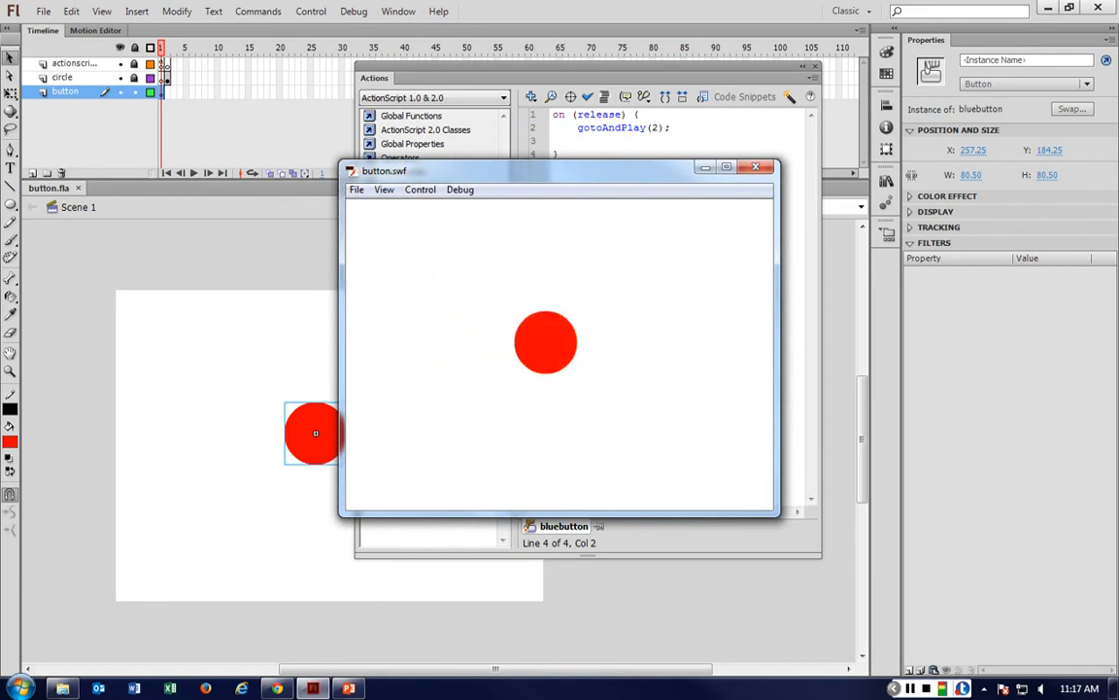
{"action": "left_click", "coordinate": [895, 688]}
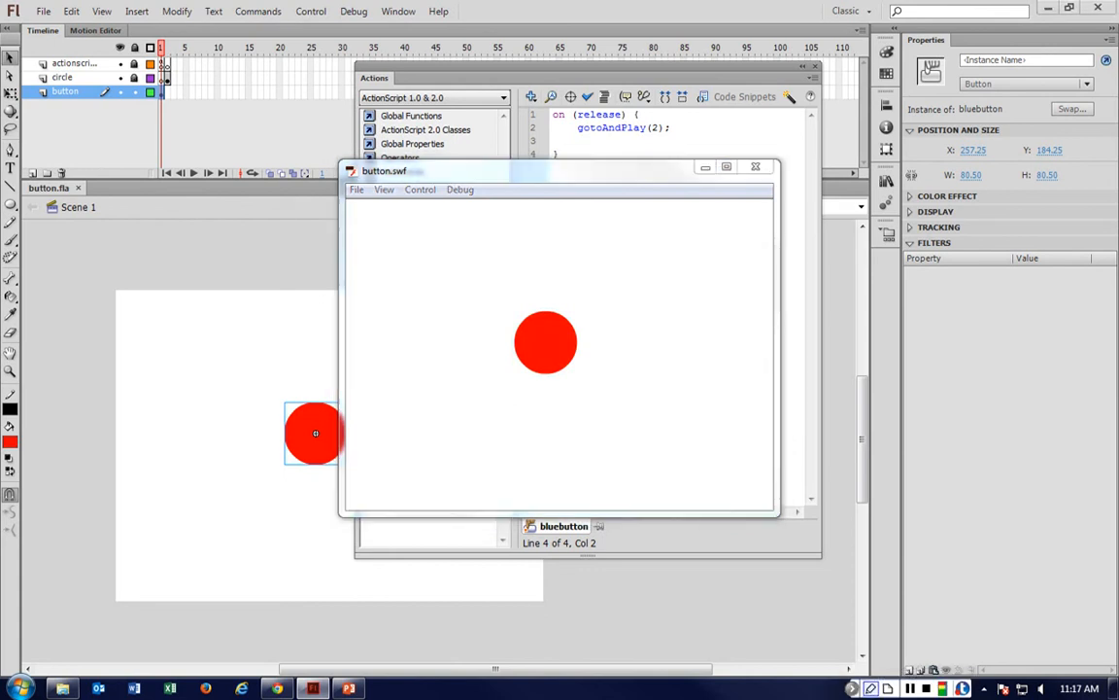
{"action": "left_click", "coordinate": [870, 688]}
{"action": "left_click", "coordinate": [902, 664]}
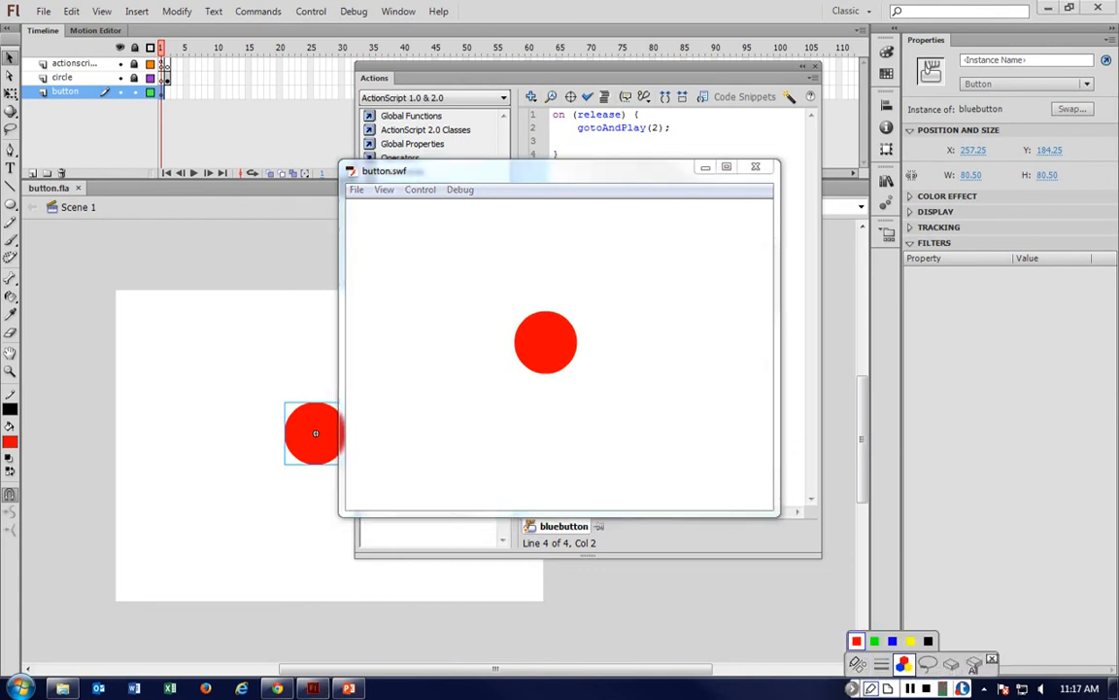
{"action": "left_click", "coordinate": [856, 641]}
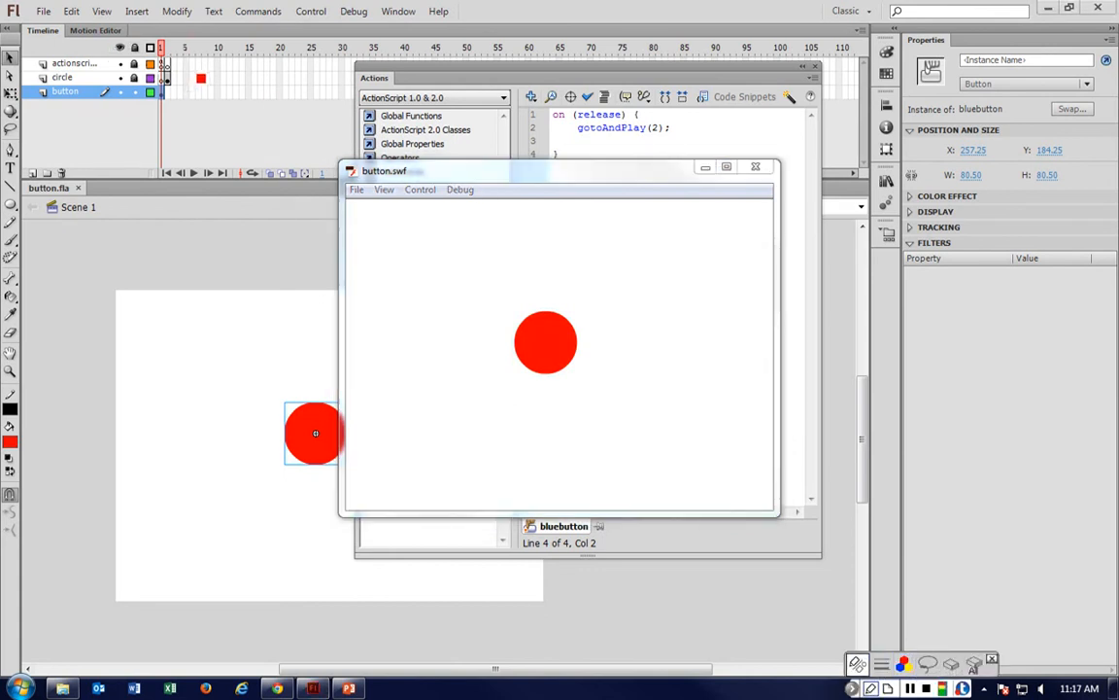
{"action": "mouse_move", "coordinate": [124, 43]}
{"action": "left_mouse_down"}
{"action": "mouse_move", "coordinate": [179, 43]}
{"action": "mouse_move", "coordinate": [172, 51]}
{"action": "left_mouse_up"}
{"action": "mouse_move", "coordinate": [178, 69]}
{"action": "left_mouse_down"}
{"action": "mouse_move", "coordinate": [176, 129]}
{"action": "mouse_move", "coordinate": [144, 125]}
{"action": "mouse_move", "coordinate": [144, 93]}
{"action": "left_mouse_up"}
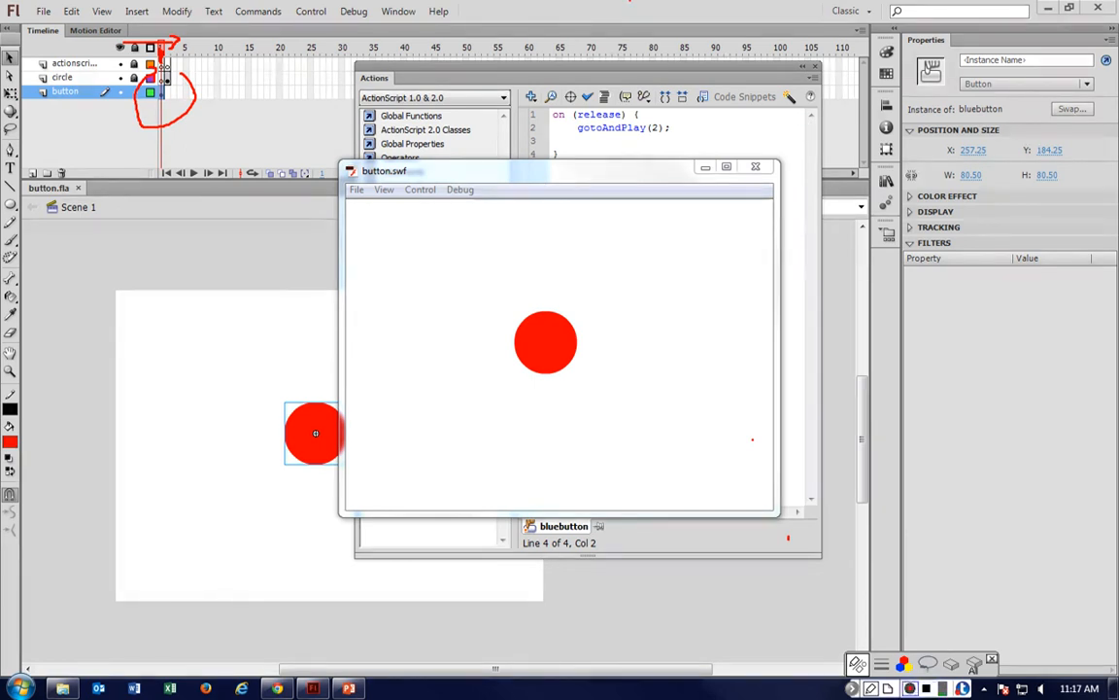
{"action": "left_click", "coordinate": [992, 659]}
Close the test movie window and view the frame script on the actionscript layer's first frame.
{"action": "left_click", "coordinate": [756, 167]}
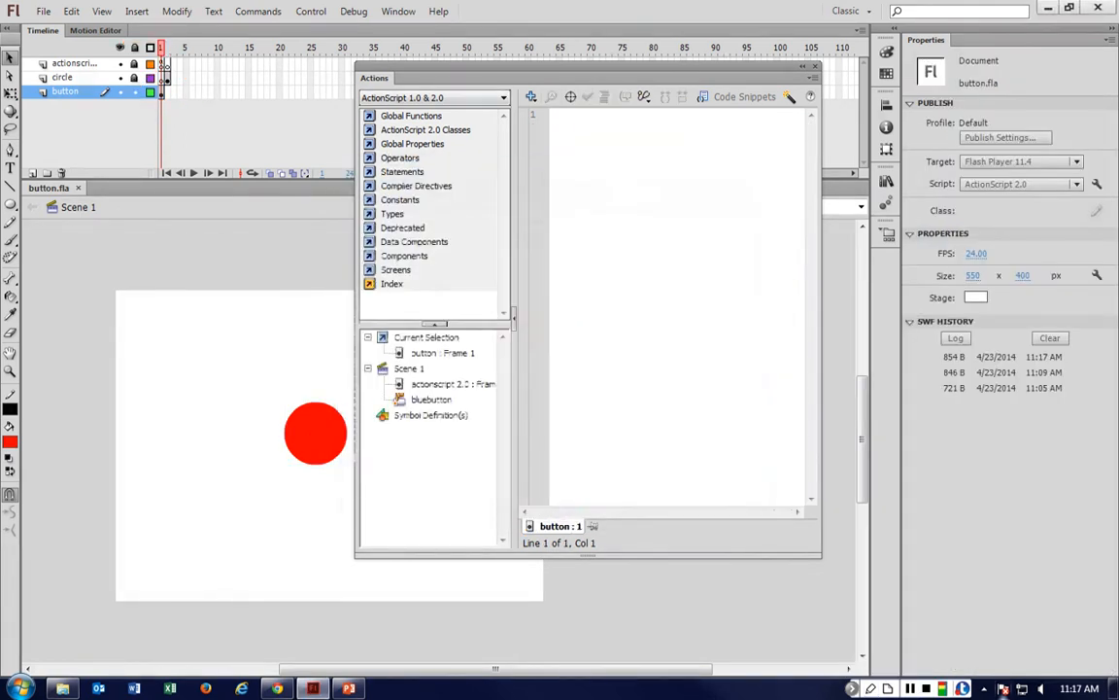
{"action": "left_click", "coordinate": [163, 65]}
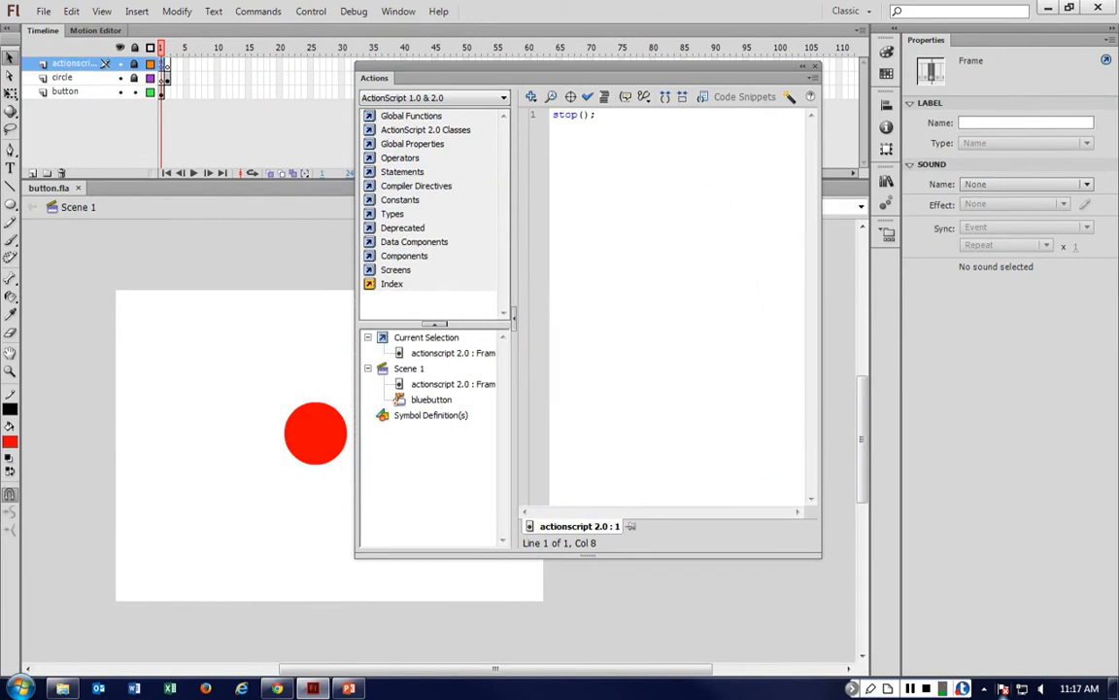
Select the button instance and change its release script from gotoAndPlay to gotoAndStop(2);.
{"action": "left_click", "coordinate": [315, 432]}
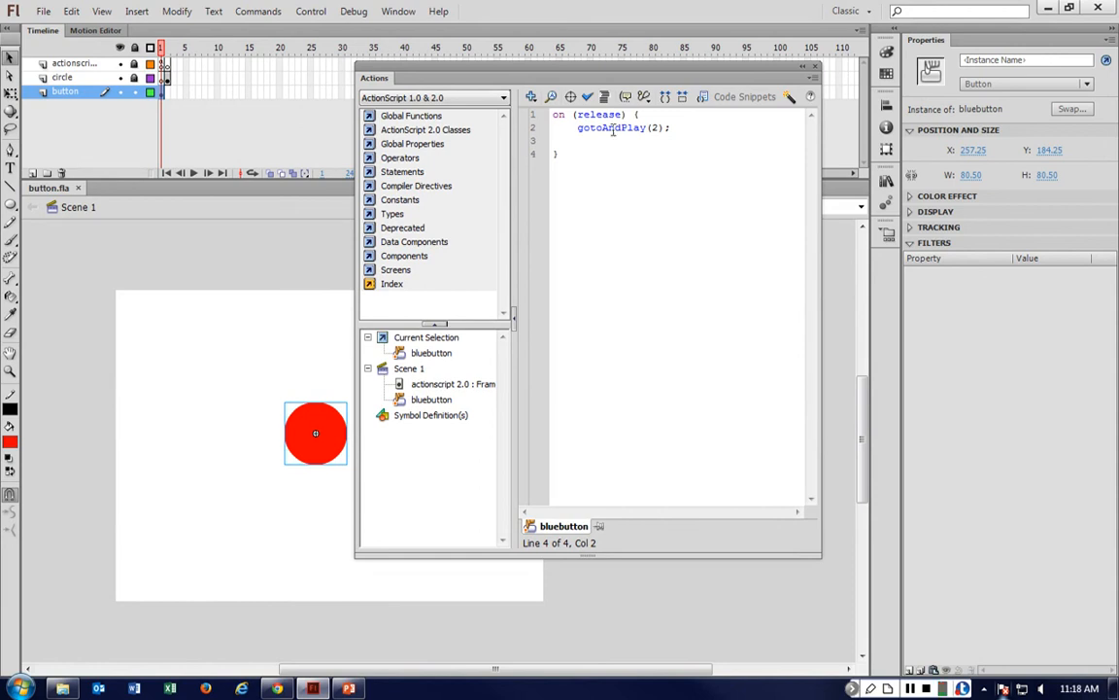
{"action": "left_click_drag", "start_coordinate": [622, 127], "coordinate": [647, 127]}
{"action": "type", "text": "Stop"}
{"action": "left_click", "coordinate": [646, 179]}
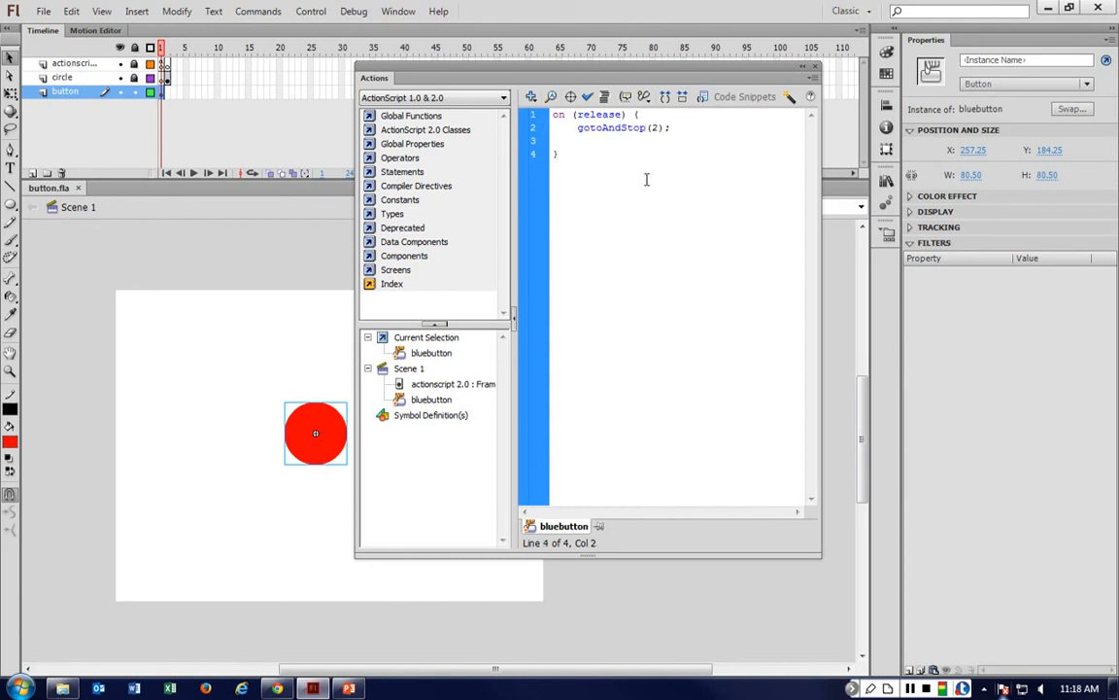
Test the movie and click the button to check the jump to frame 2.
{"action": "key", "text": "ctrl+Return"}
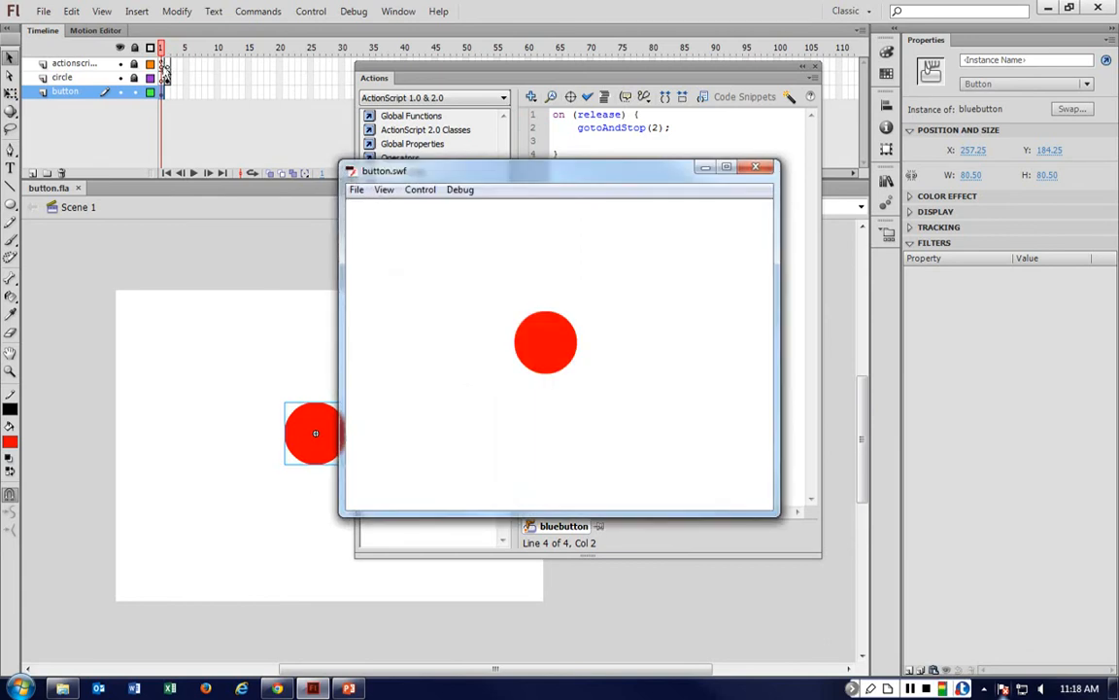
{"action": "left_click", "coordinate": [545, 342]}
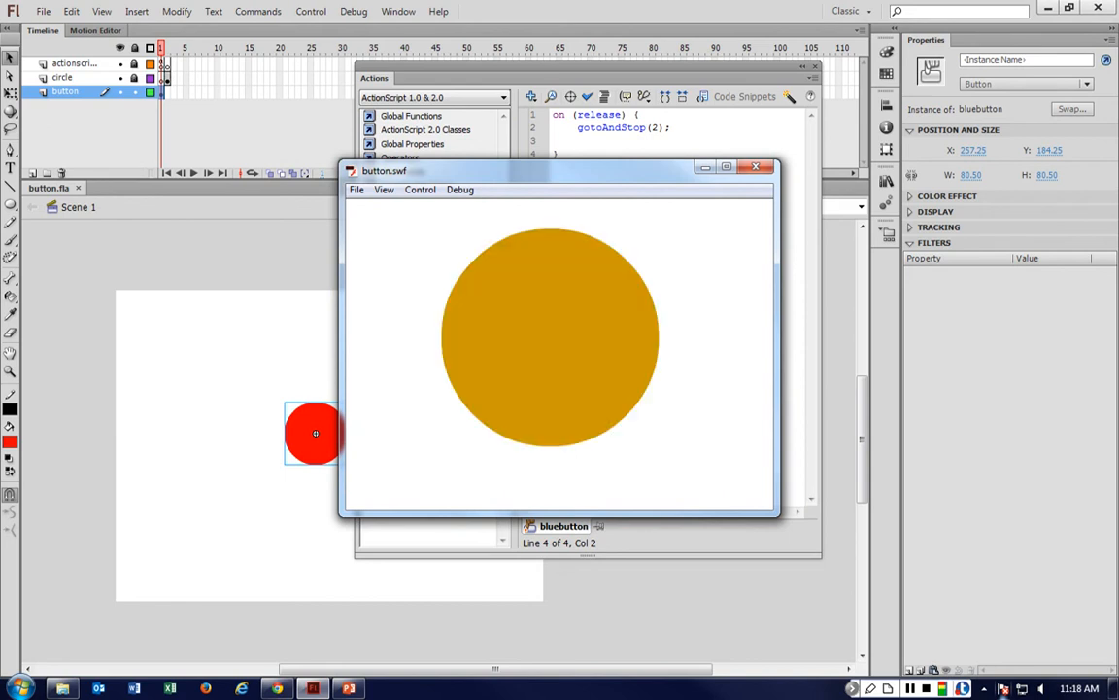